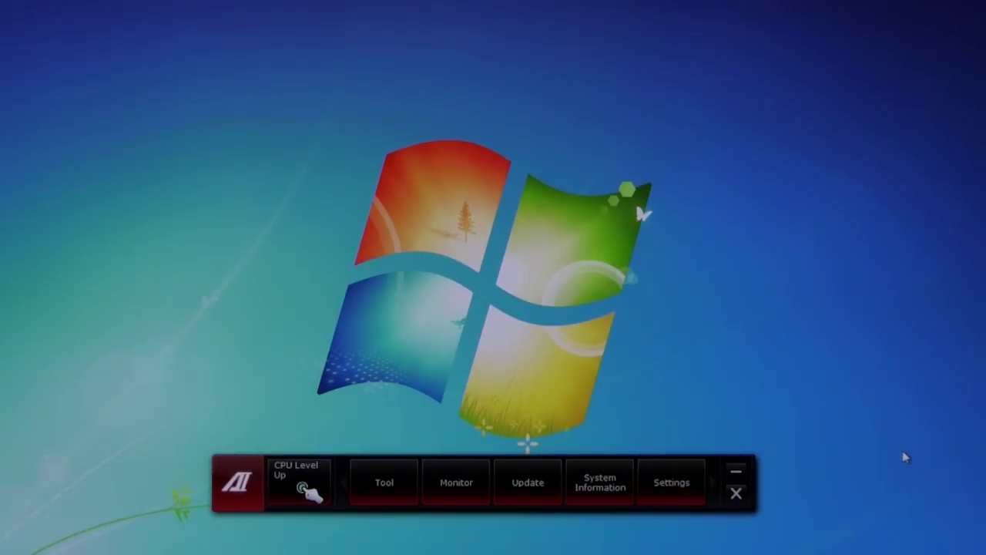
- Launch TurboV EVO's CPU Level Up page with its 4.250, 4.120 and 4.017 GHz targets
{"action": "left_click", "coordinate": [283, 493]}
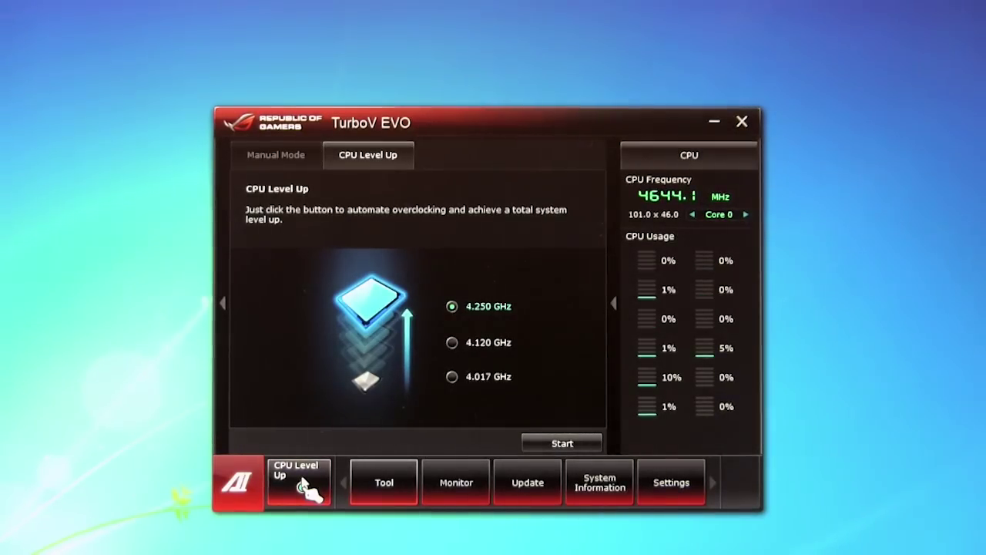
- Switch TurboV EVO to Manual Mode and page through all three advanced voltage pages, ending on page 1
{"action": "left_click", "coordinate": [285, 154]}
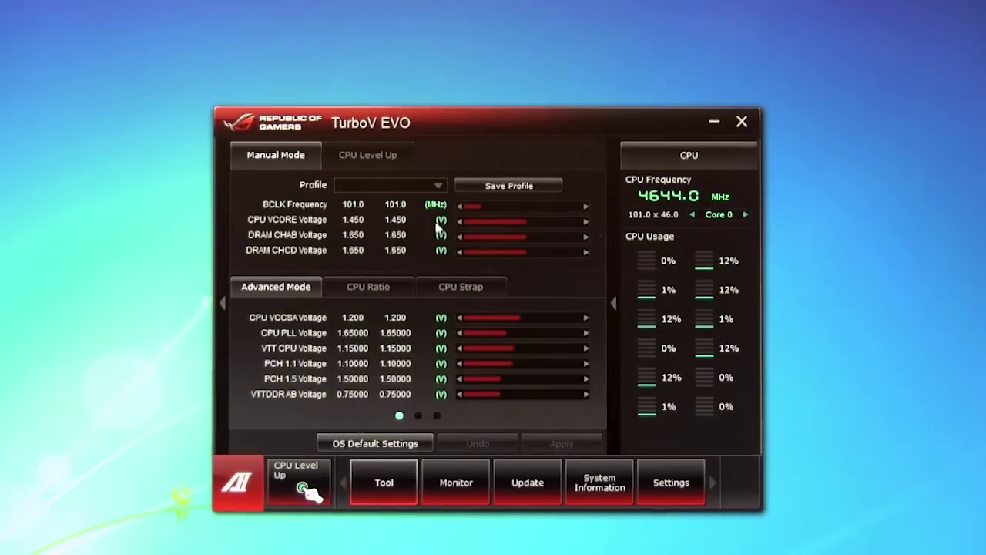
{"action": "mouse_move", "coordinate": [501, 229]}
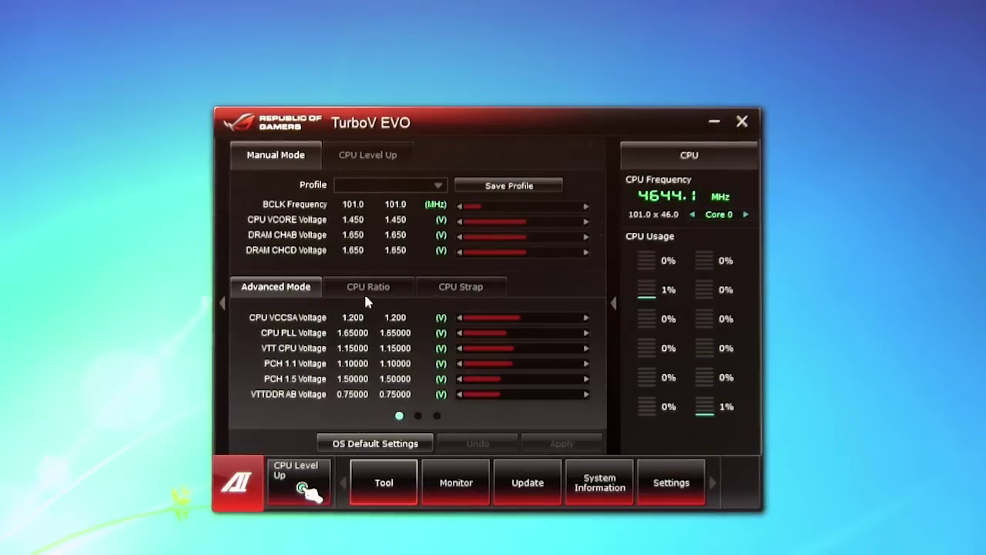
{"action": "left_click", "coordinate": [417, 415]}
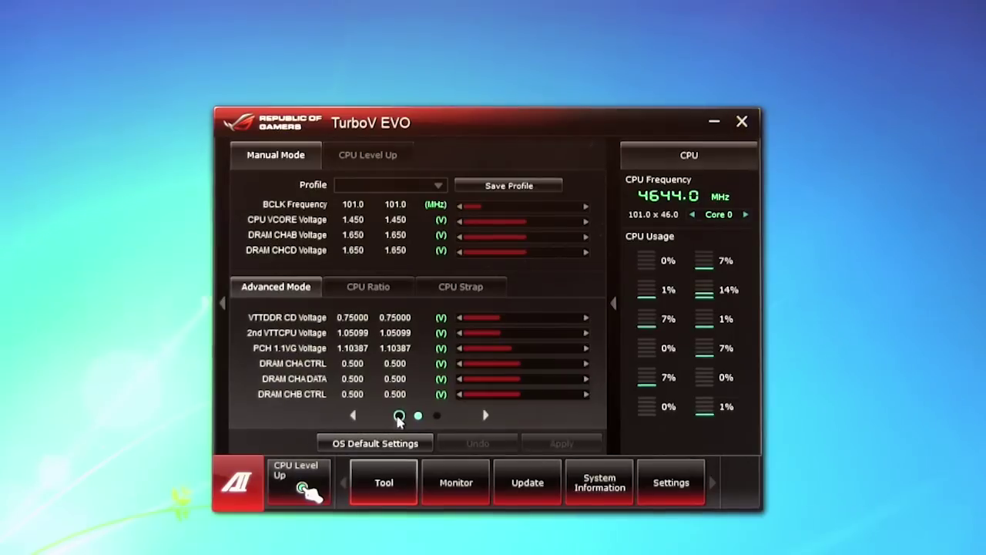
{"action": "left_click", "coordinate": [398, 415]}
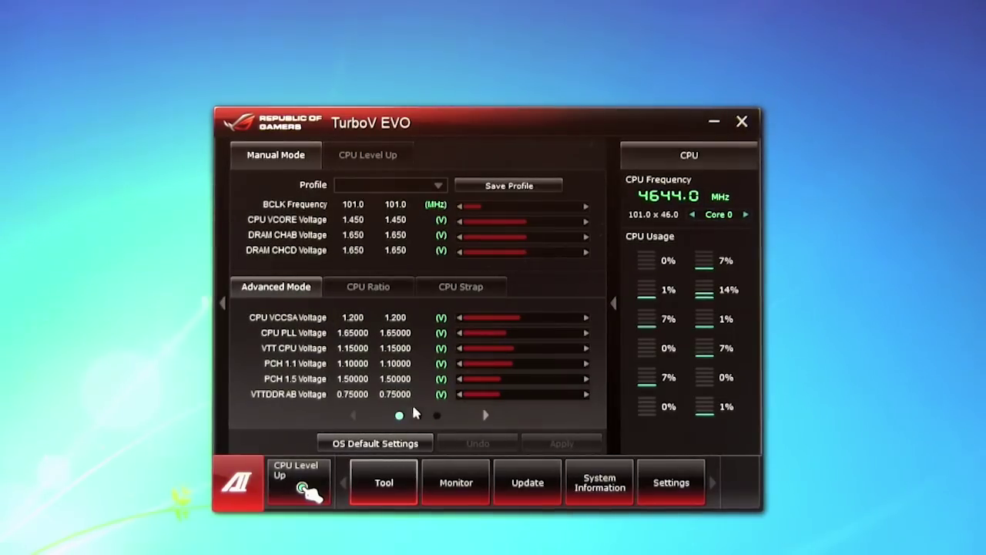
{"action": "left_click", "coordinate": [418, 416]}
{"action": "left_click", "coordinate": [437, 416]}
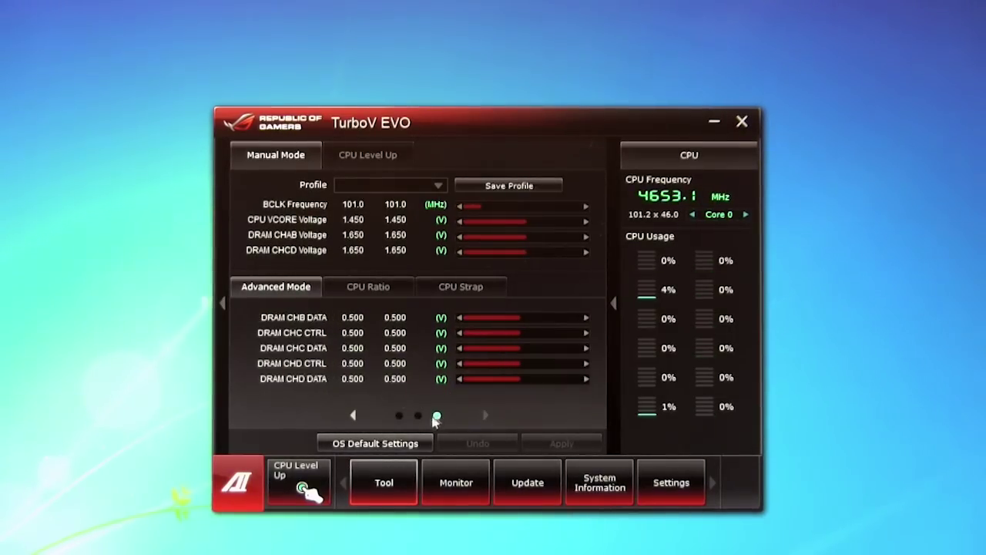
{"action": "left_click", "coordinate": [399, 416]}
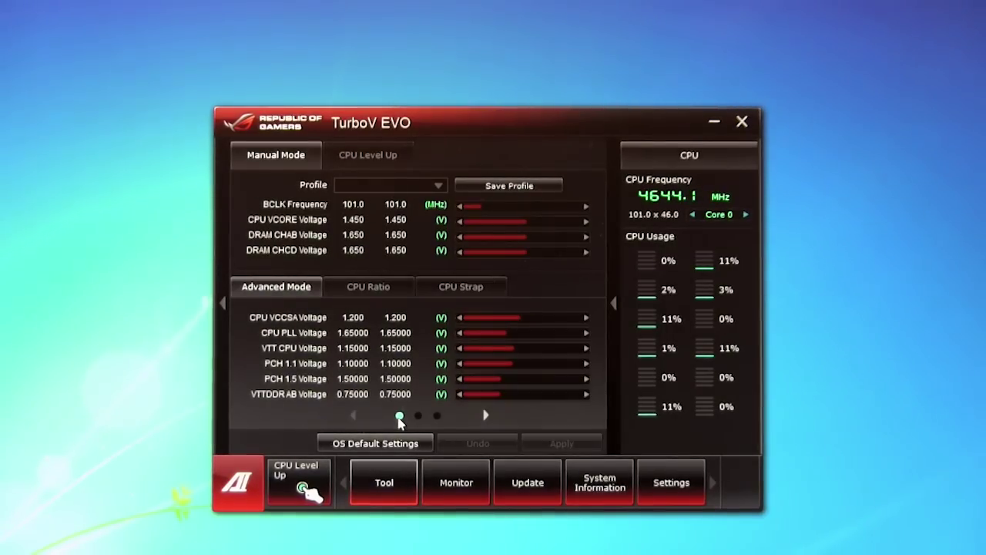
- View the CPU Ratio page, then try other CPU strap values, leaving BCLK at 100 MHz
{"action": "left_click", "coordinate": [367, 293]}
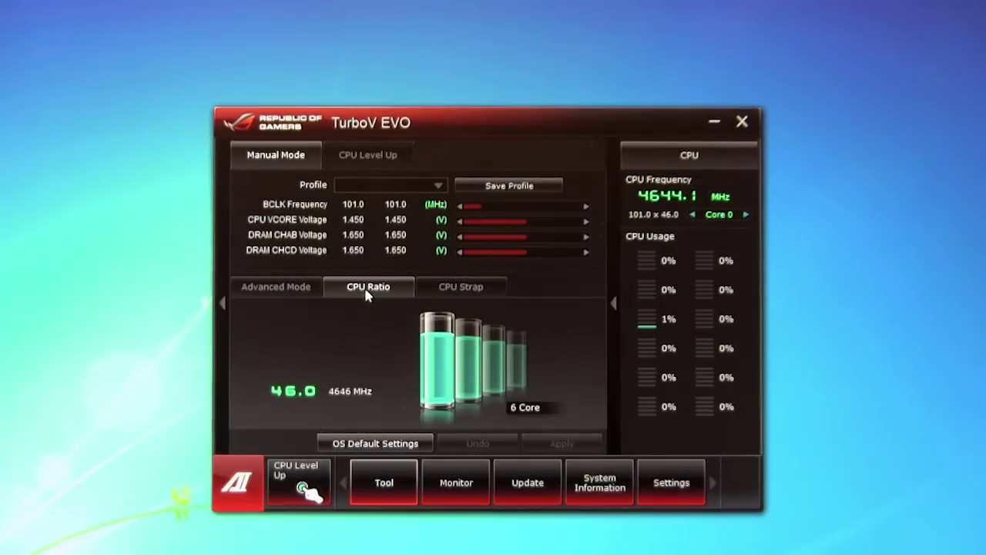
{"action": "left_click", "coordinate": [456, 290]}
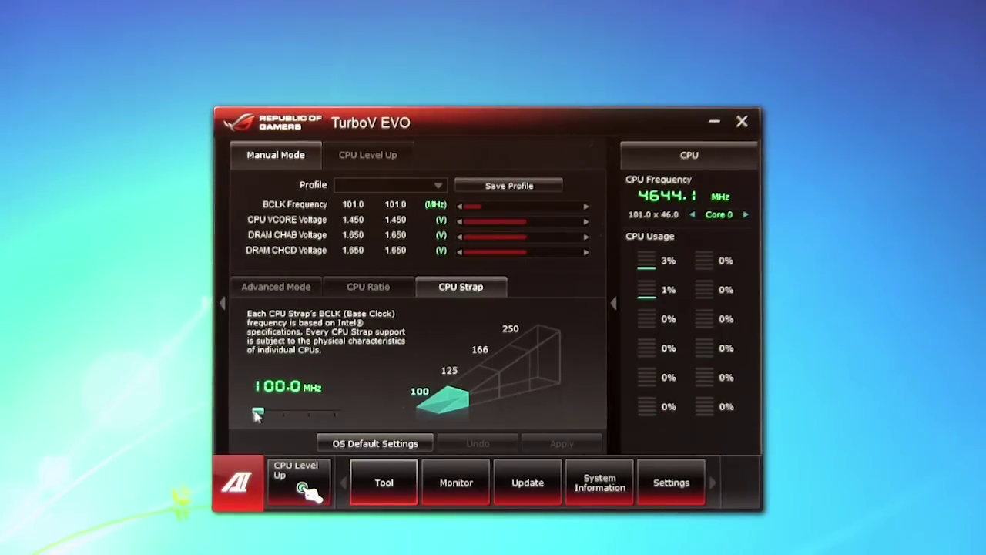
{"action": "mouse_move", "coordinate": [258, 410]}
{"action": "left_mouse_down"}
{"action": "mouse_move", "coordinate": [330, 416]}
{"action": "mouse_move", "coordinate": [260, 420]}
{"action": "left_mouse_up"}
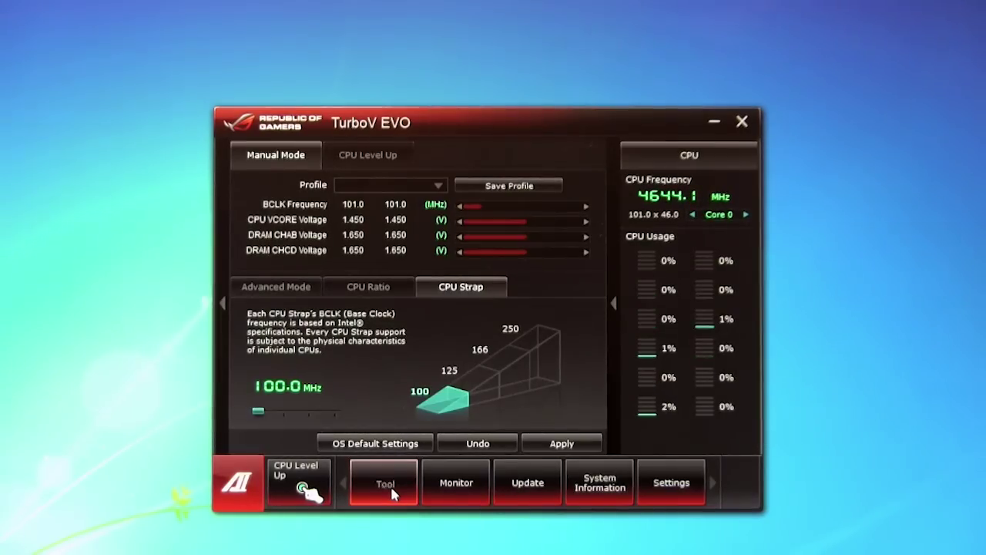
- Open DIGI+ Power Control's CPU Power settings, trying Load-line Calibration at Extreme before returning to Ultra High
{"action": "left_click", "coordinate": [391, 486]}
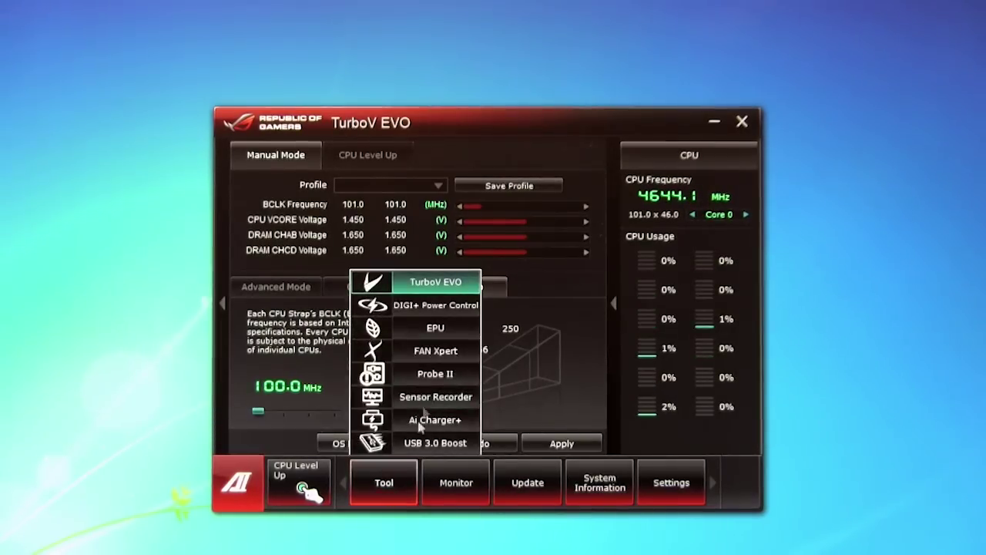
{"action": "left_click", "coordinate": [441, 305]}
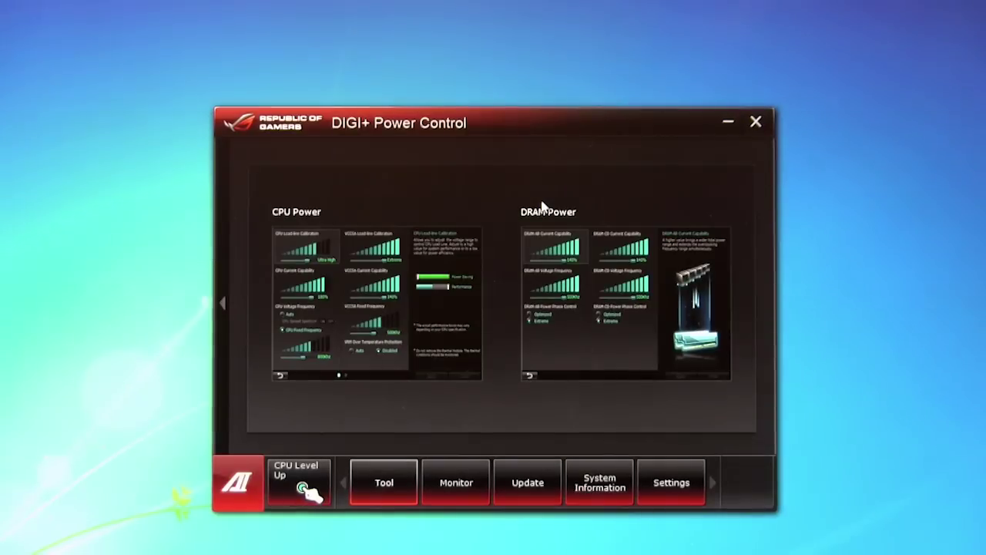
{"action": "left_click", "coordinate": [404, 288]}
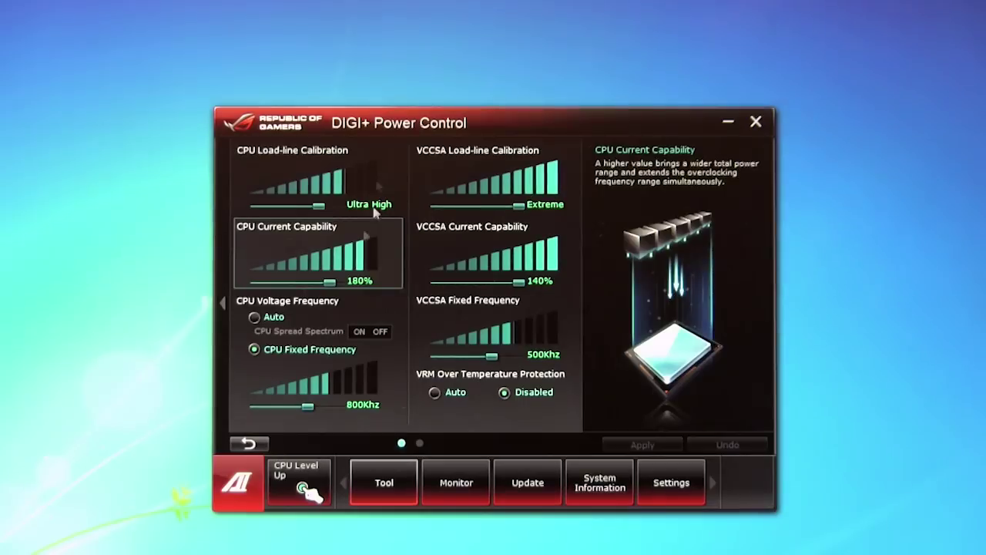
{"action": "mouse_move", "coordinate": [295, 159]}
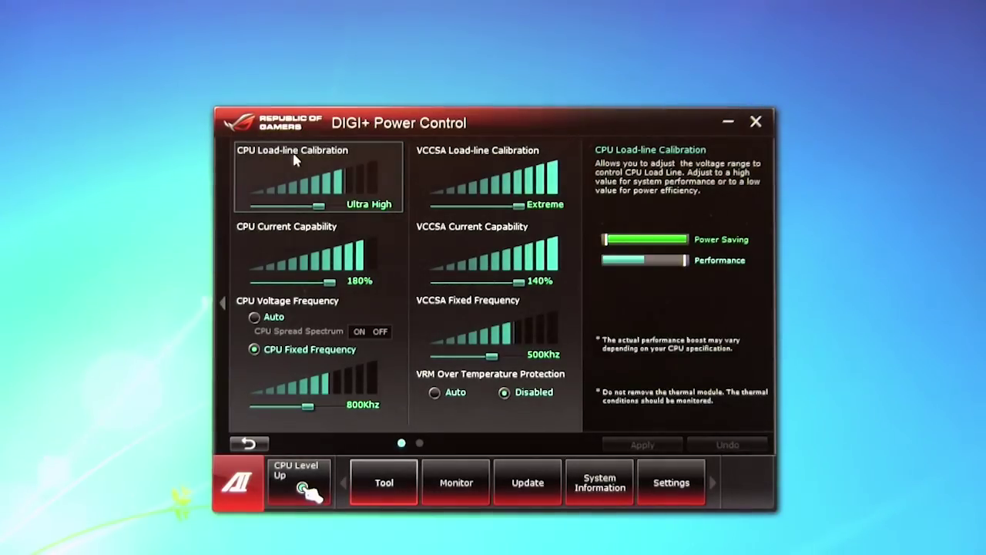
{"action": "left_click", "coordinate": [372, 179]}
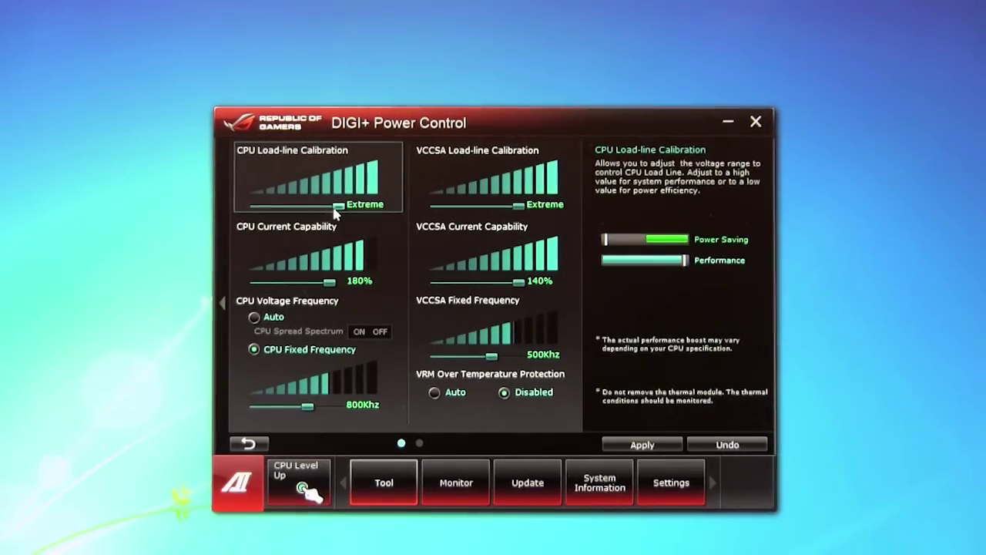
{"action": "left_click_drag", "start_coordinate": [337, 207], "coordinate": [319, 206]}
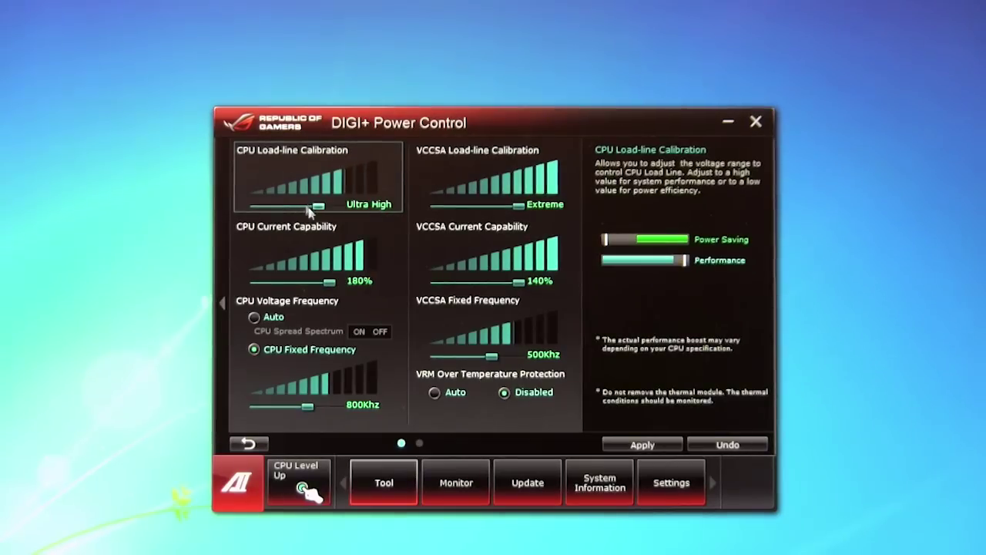
- Go to the second DIGI+ power settings page for phase control
{"action": "mouse_move", "coordinate": [467, 153]}
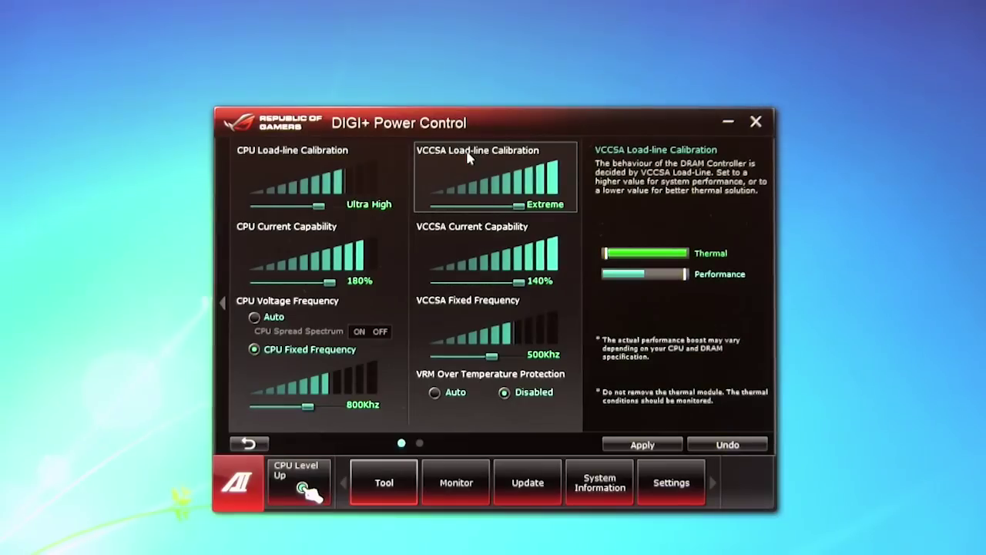
{"action": "mouse_move", "coordinate": [359, 254]}
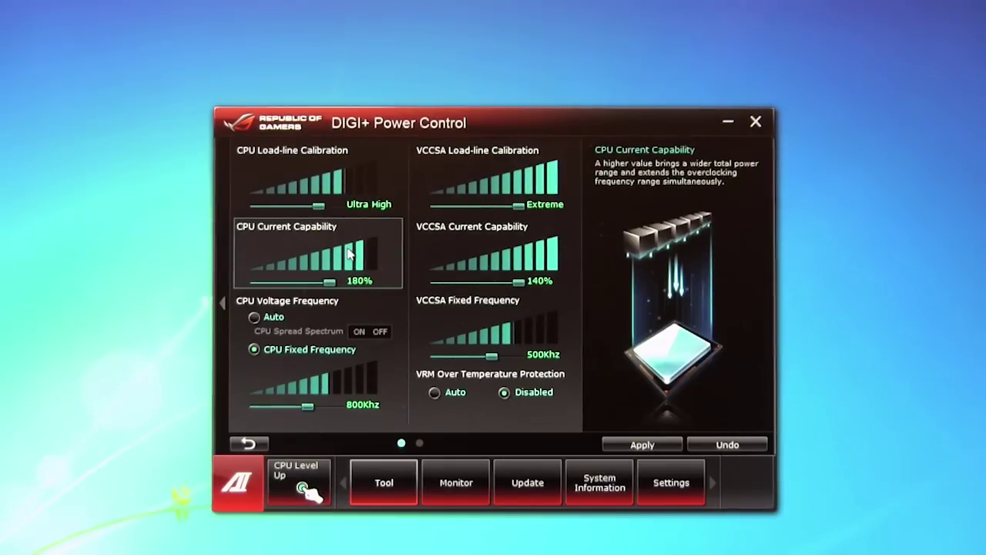
{"action": "mouse_move", "coordinate": [468, 255]}
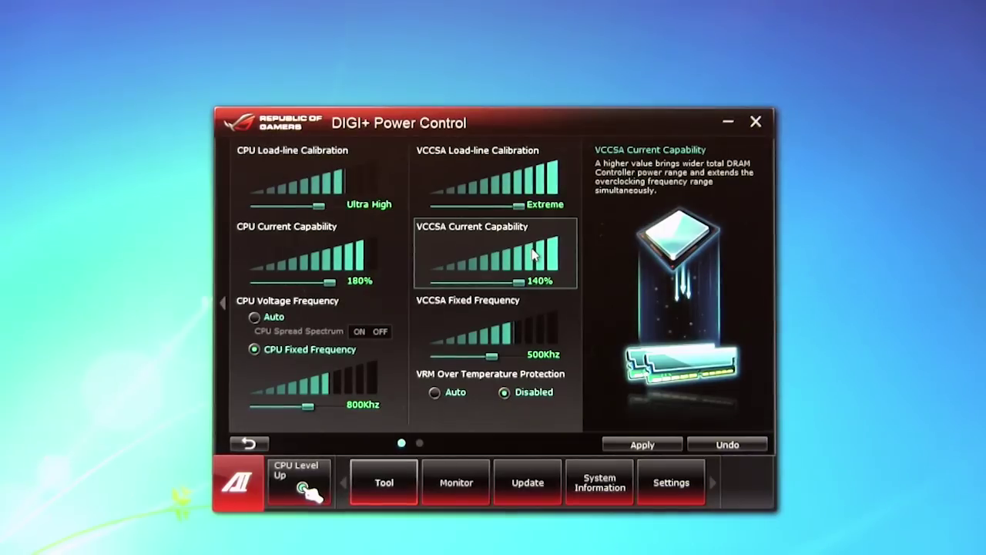
{"action": "mouse_move", "coordinate": [507, 323]}
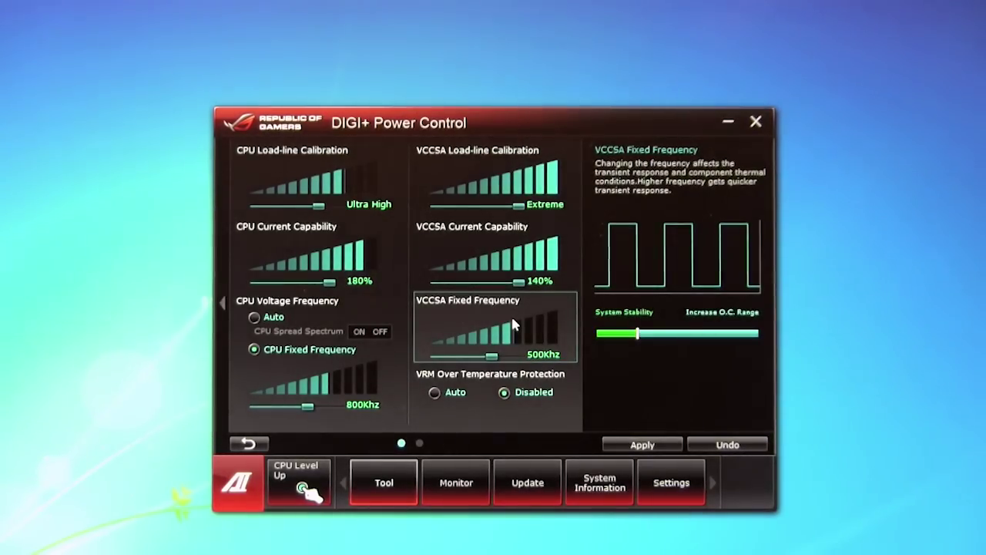
{"action": "mouse_move", "coordinate": [299, 354]}
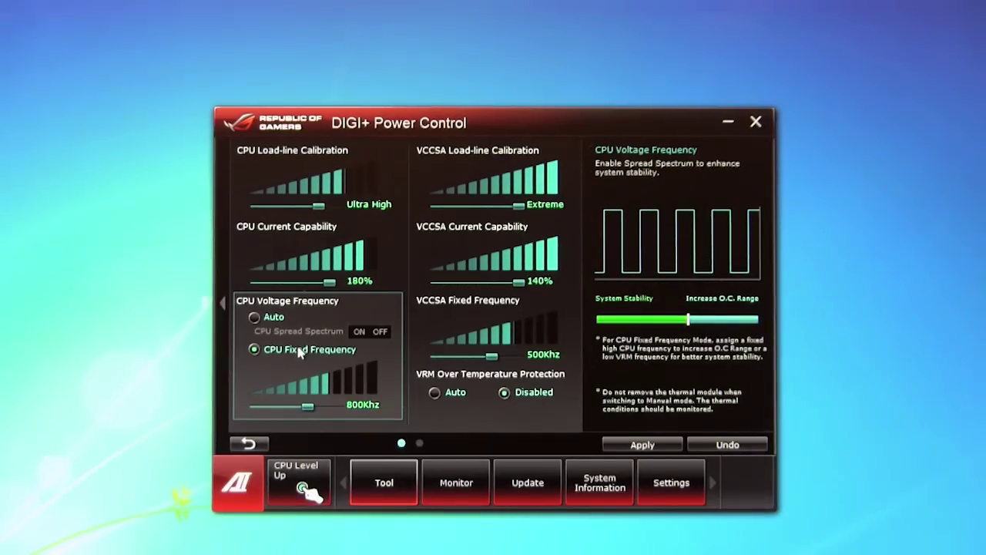
{"action": "left_click", "coordinate": [419, 442]}
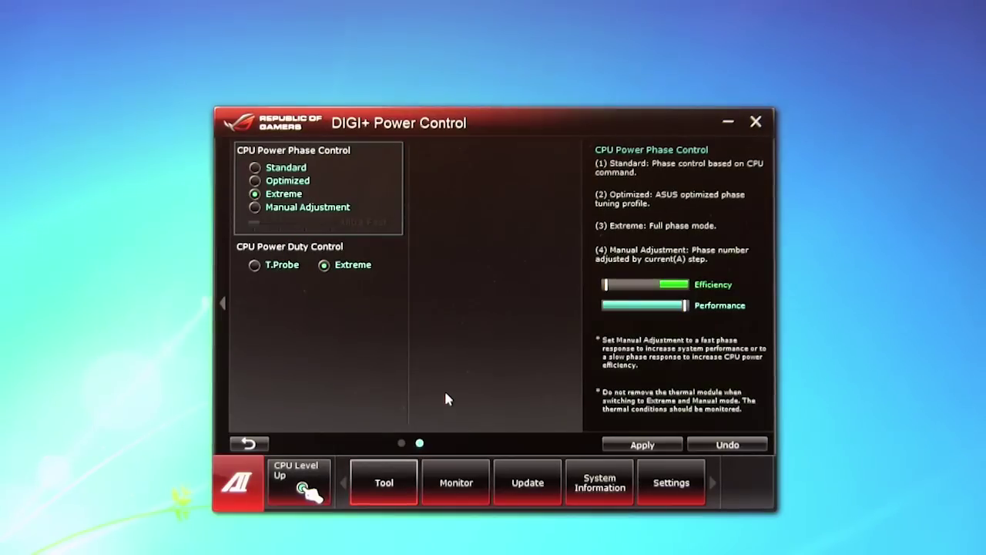
{"action": "left_click", "coordinate": [387, 489]}
- Open EPU, showing High performance mode, Chipset and Memory status, and 70.62 W CPU power
{"action": "left_click", "coordinate": [418, 334]}
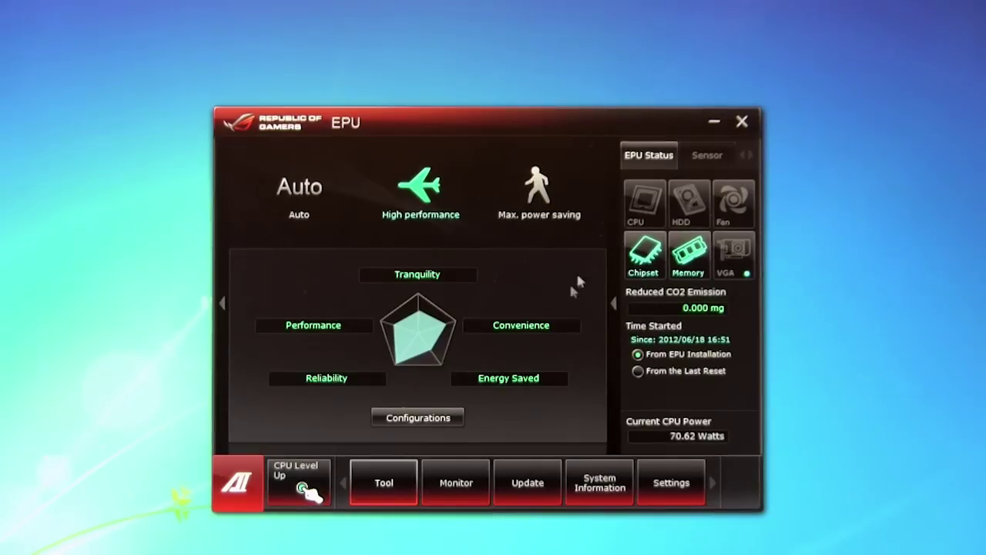
- Open FAN Xpert, select the Chassis Fan and review its setting options, keeping Disable
{"action": "left_click", "coordinate": [384, 488]}
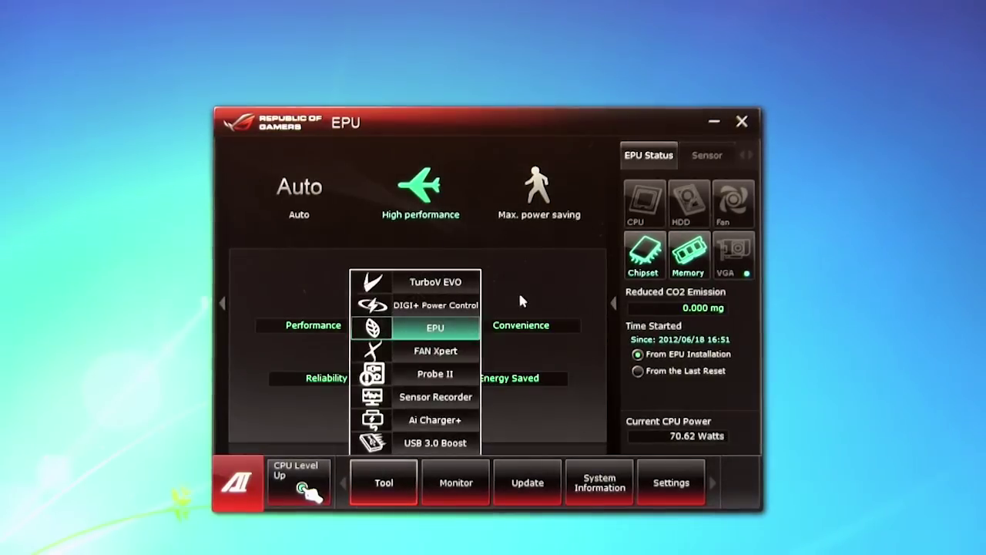
{"action": "left_click", "coordinate": [455, 351]}
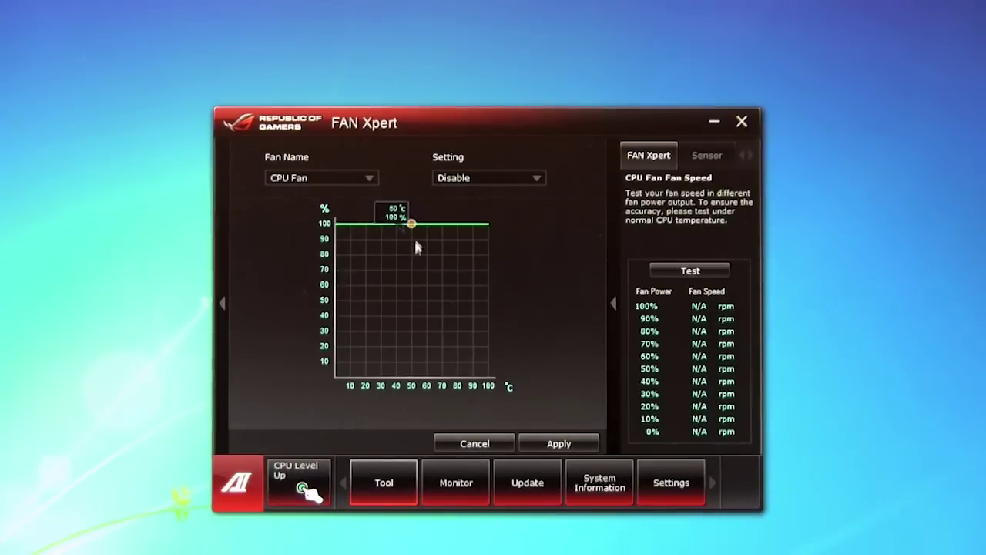
{"action": "left_click", "coordinate": [371, 178]}
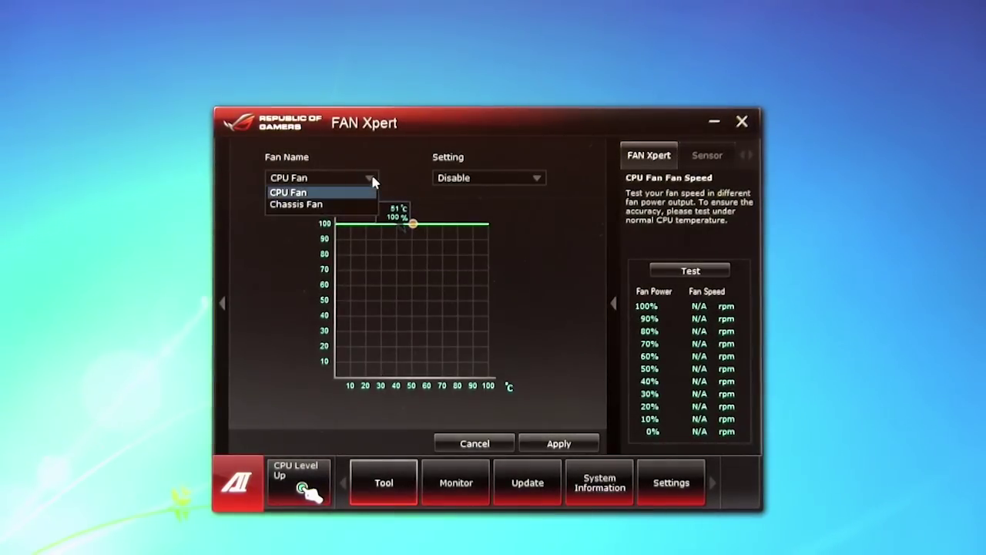
{"action": "left_click", "coordinate": [336, 204]}
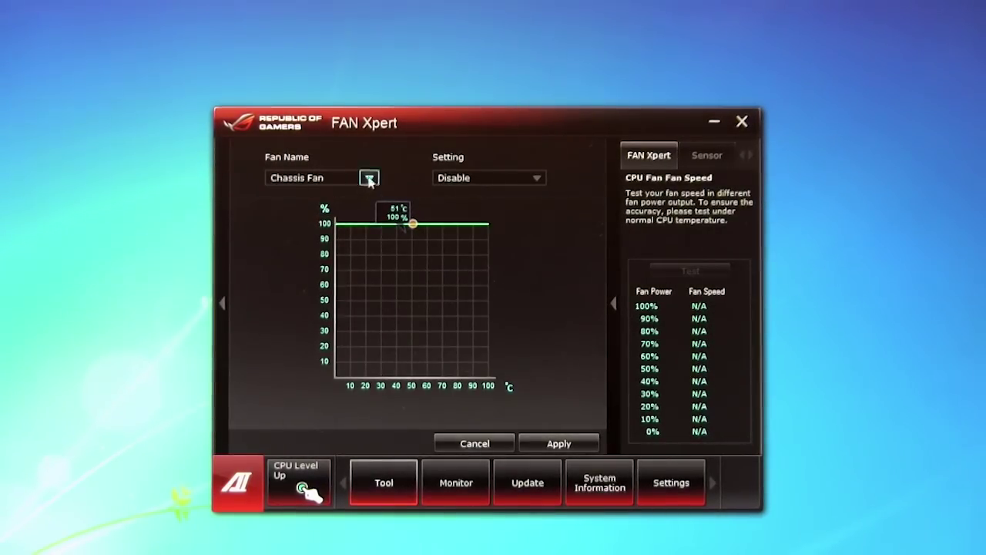
{"action": "left_click", "coordinate": [539, 183]}
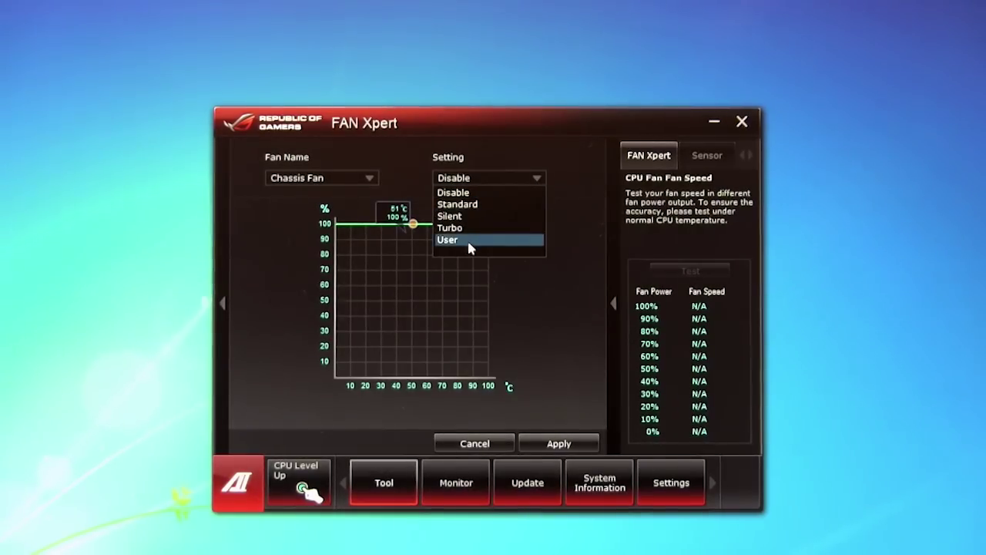
{"action": "left_click", "coordinate": [369, 179]}
- Switch FAN Xpert to the CPU Fan, then request a change to Probe II
{"action": "left_click", "coordinate": [369, 178]}
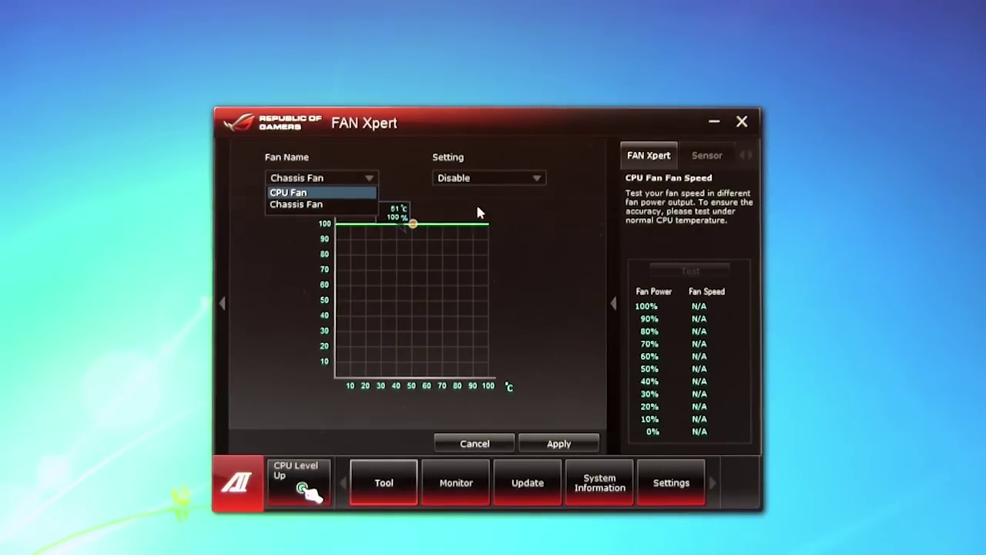
{"action": "left_click", "coordinate": [338, 204]}
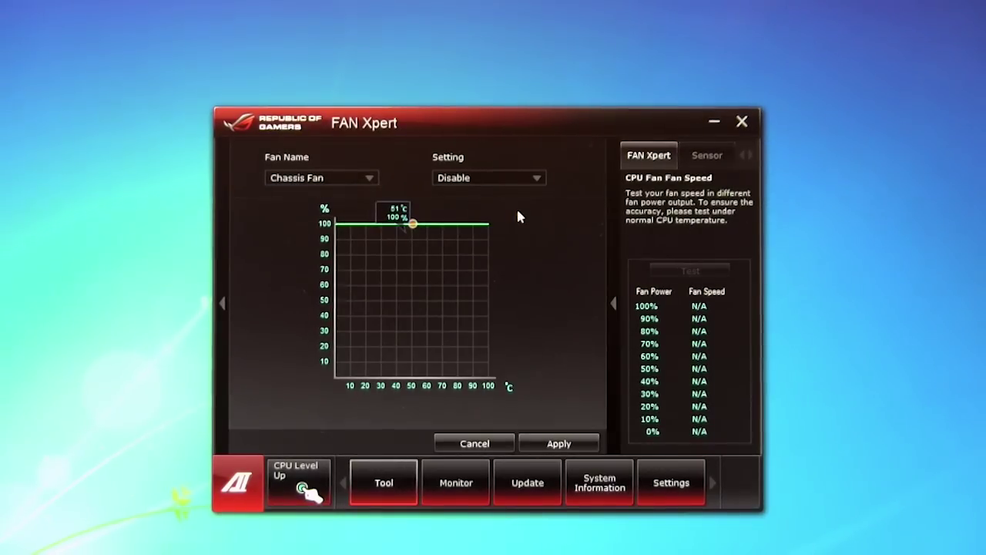
{"action": "left_click", "coordinate": [369, 177]}
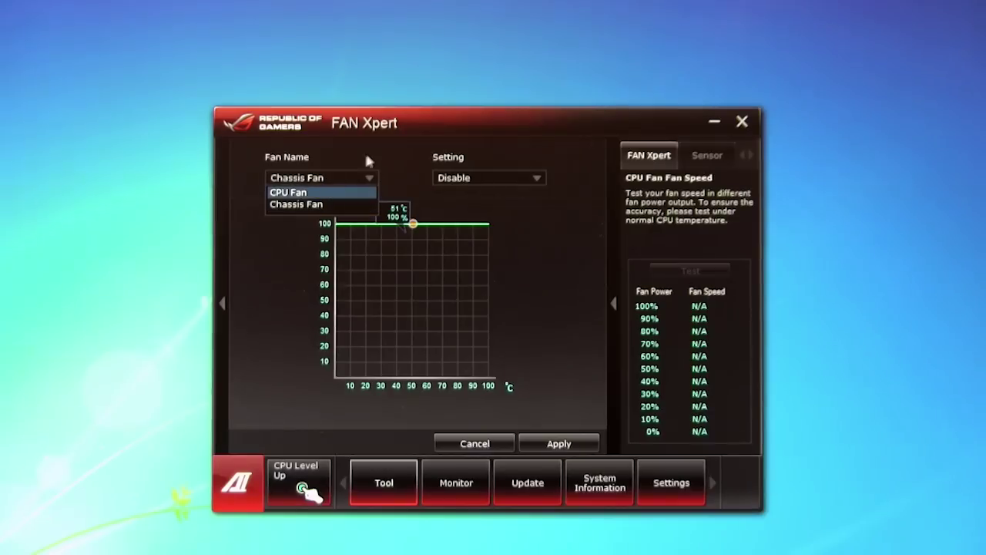
{"action": "left_click", "coordinate": [336, 193]}
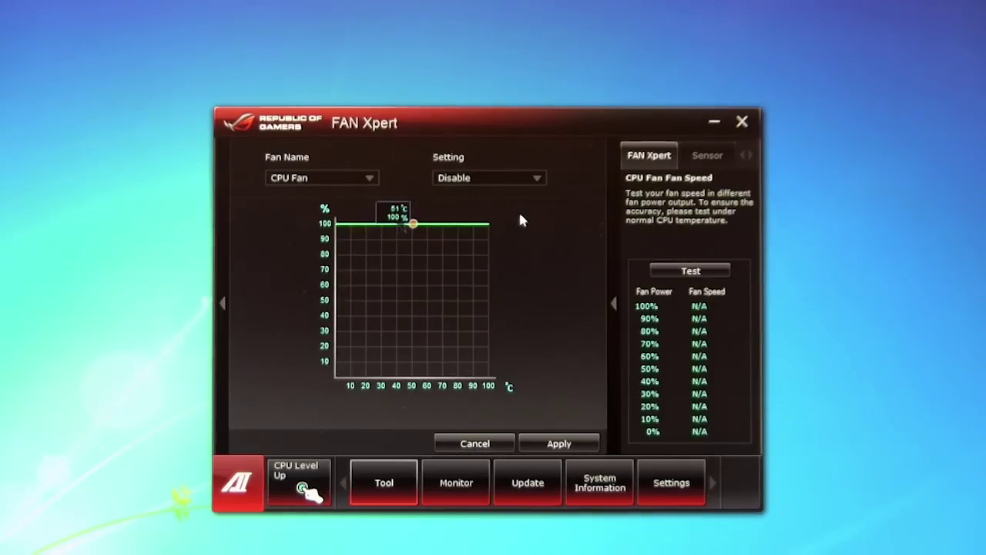
{"action": "left_click", "coordinate": [395, 484]}
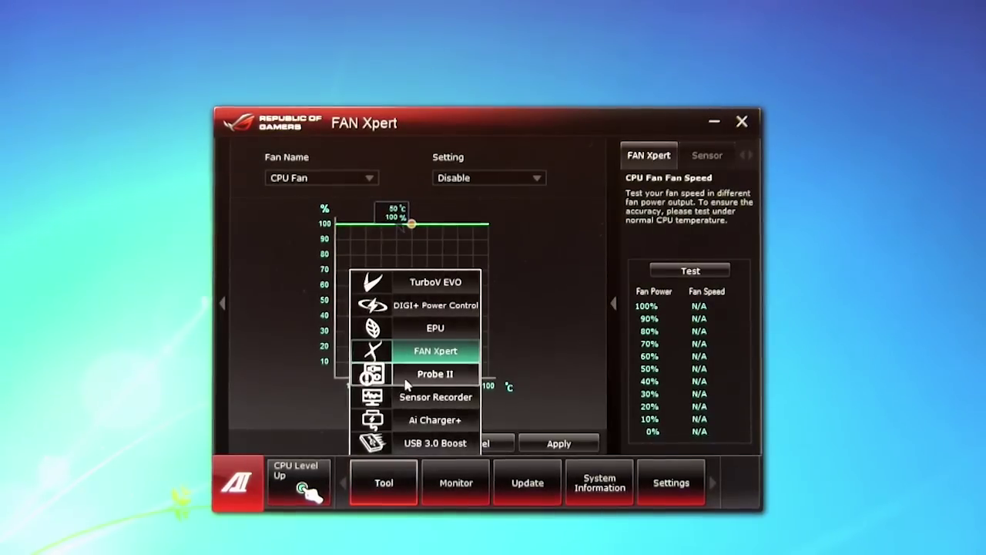
{"action": "left_click", "coordinate": [433, 377]}
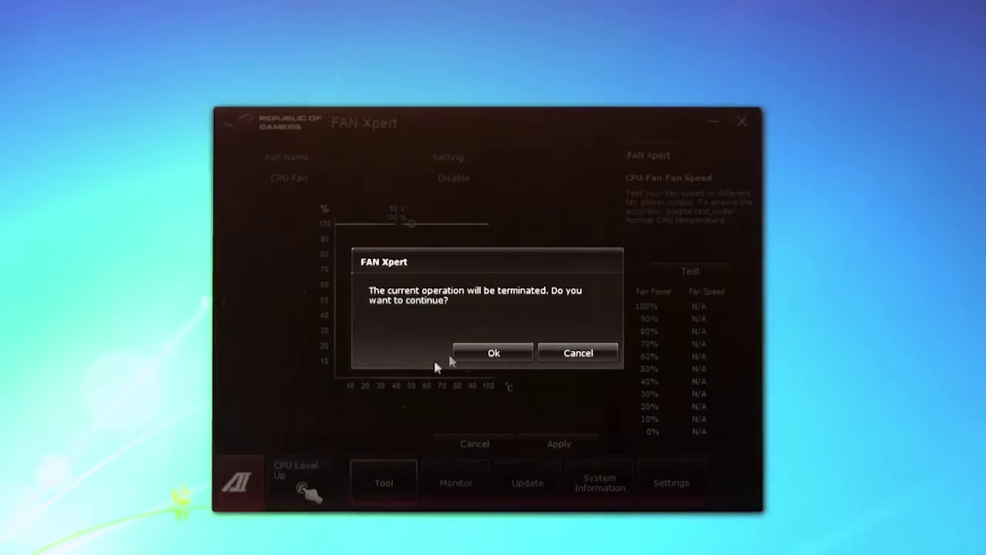
- Confirm ending FAN Xpert, then browse Probe II's Temperature, Fan Speed, Preference, Alert Log and Voltage pages
{"action": "left_click", "coordinate": [528, 351]}
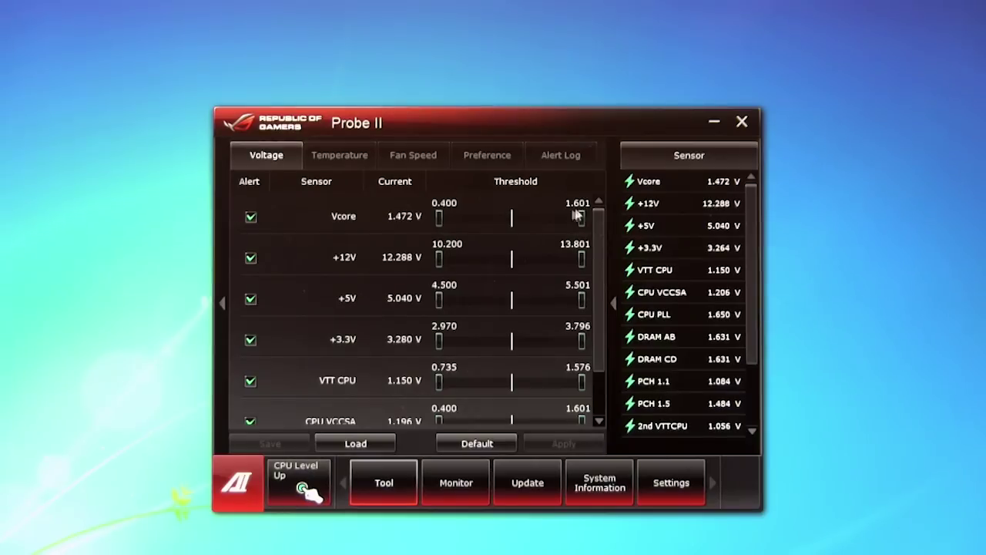
{"action": "left_click", "coordinate": [349, 162]}
{"action": "left_click", "coordinate": [420, 162]}
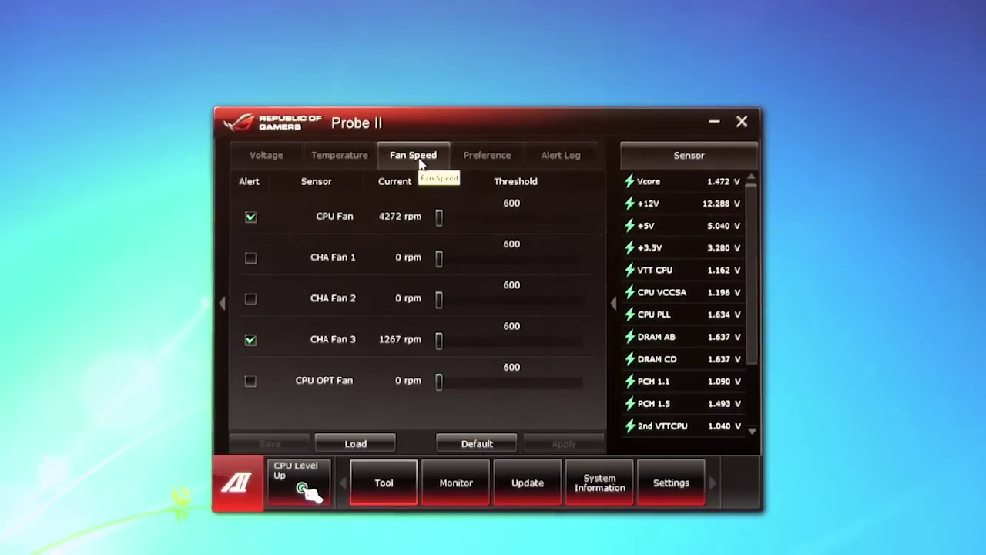
{"action": "left_click", "coordinate": [474, 158]}
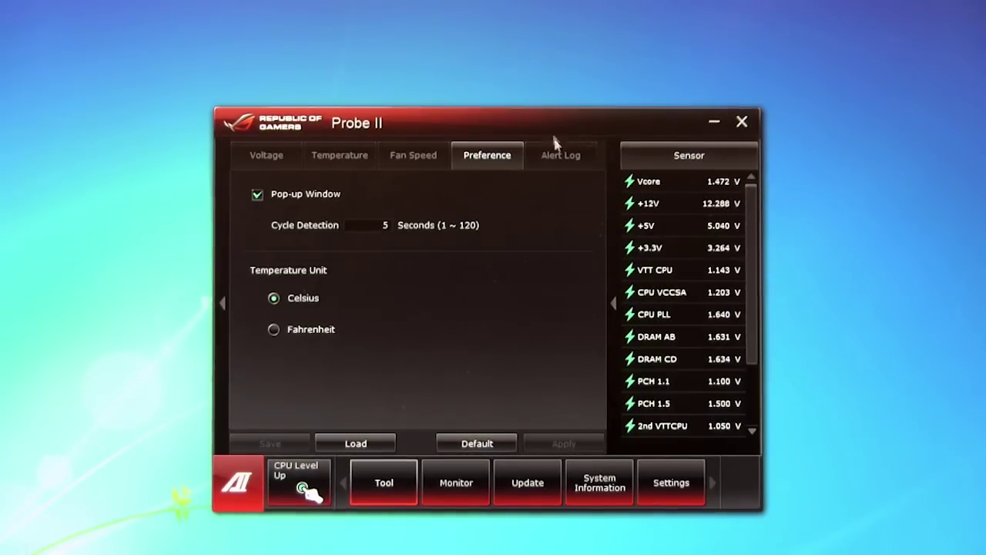
{"action": "left_click", "coordinate": [562, 157]}
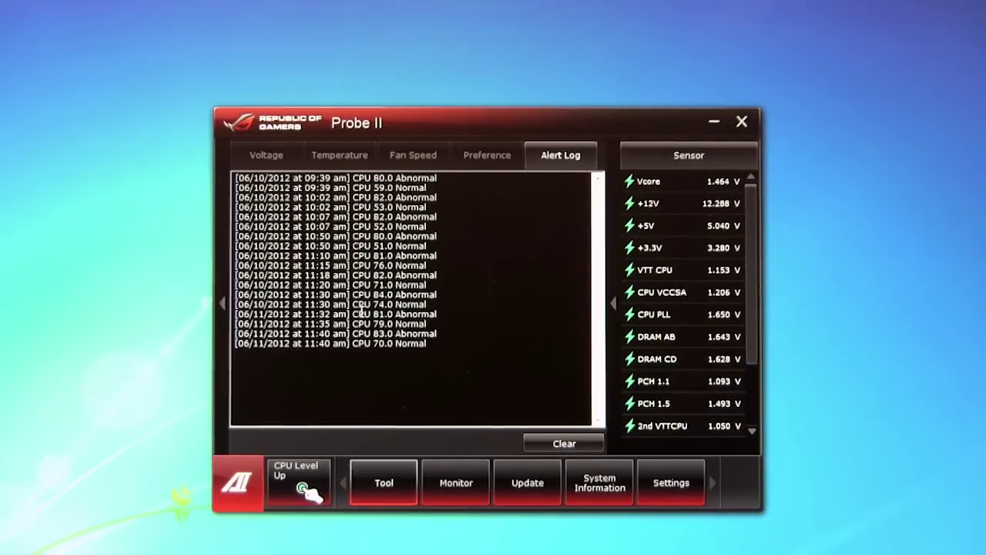
{"action": "left_click", "coordinate": [257, 156]}
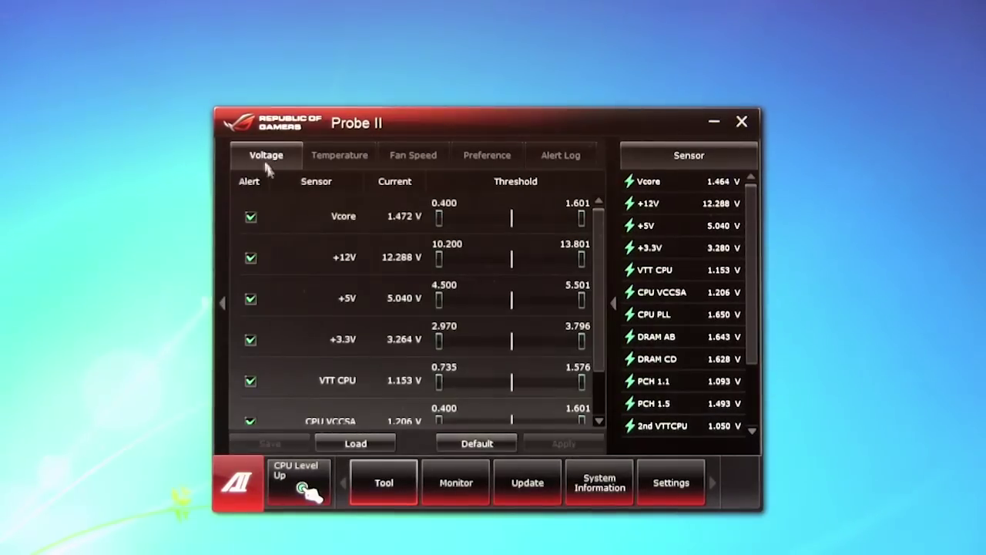
{"action": "left_click", "coordinate": [399, 482]}
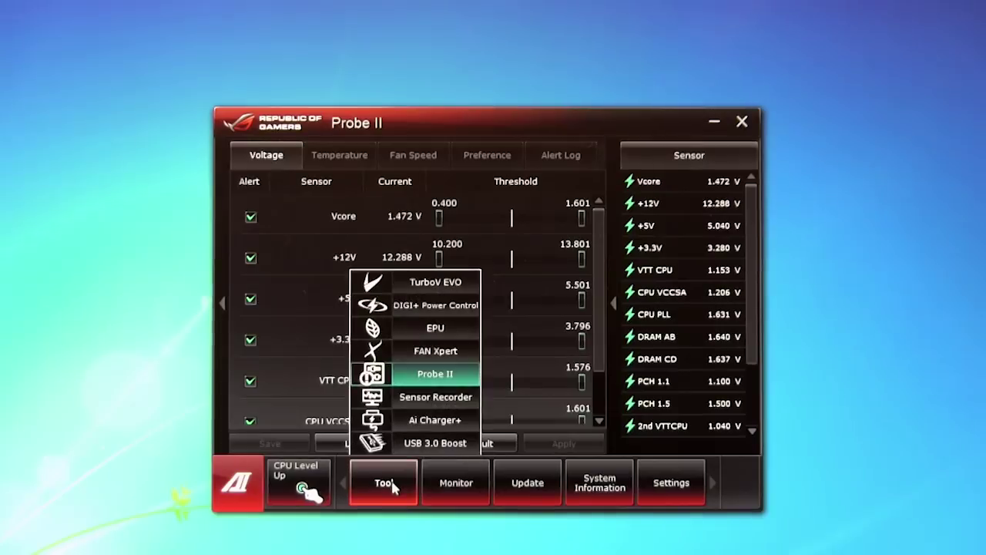
- Open Sensor Recorder and display the Temperature graph for CPU, MotherBoard and PCH
{"action": "left_click", "coordinate": [428, 407]}
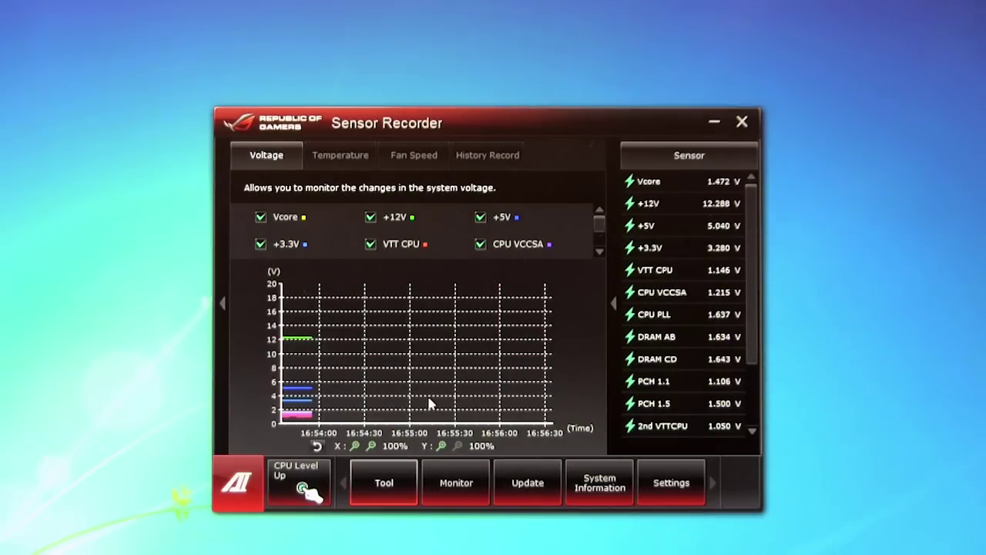
{"action": "left_click", "coordinate": [327, 159]}
{"action": "left_click", "coordinate": [268, 157]}
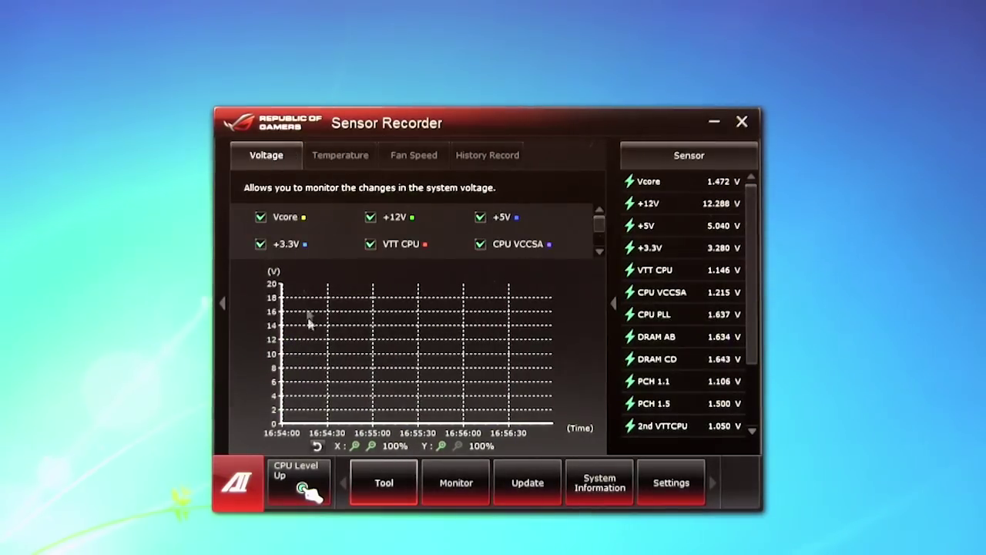
{"action": "left_click", "coordinate": [340, 159]}
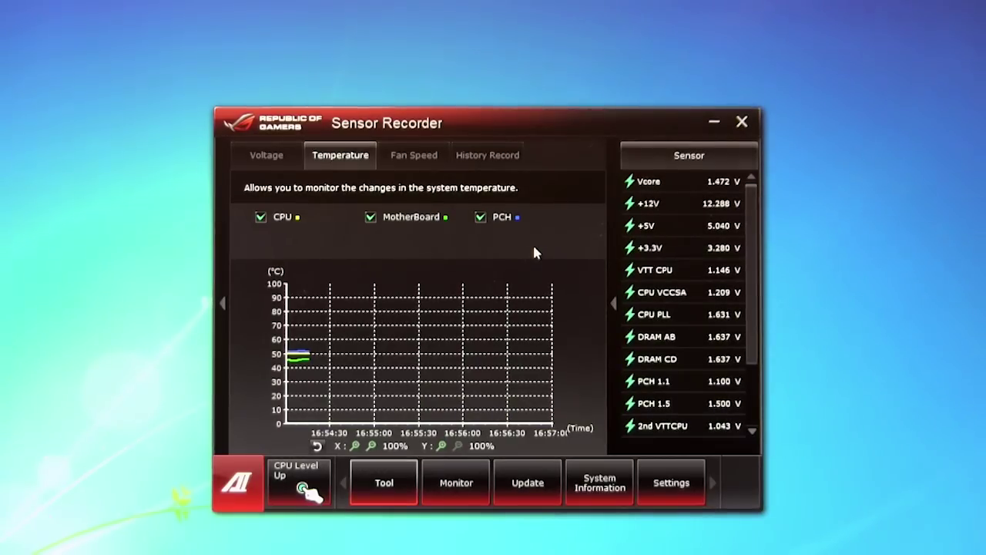
- Open History Record and check the interval and duration lists, keeping 20 seconds and 6 hours
{"action": "left_click", "coordinate": [487, 155]}
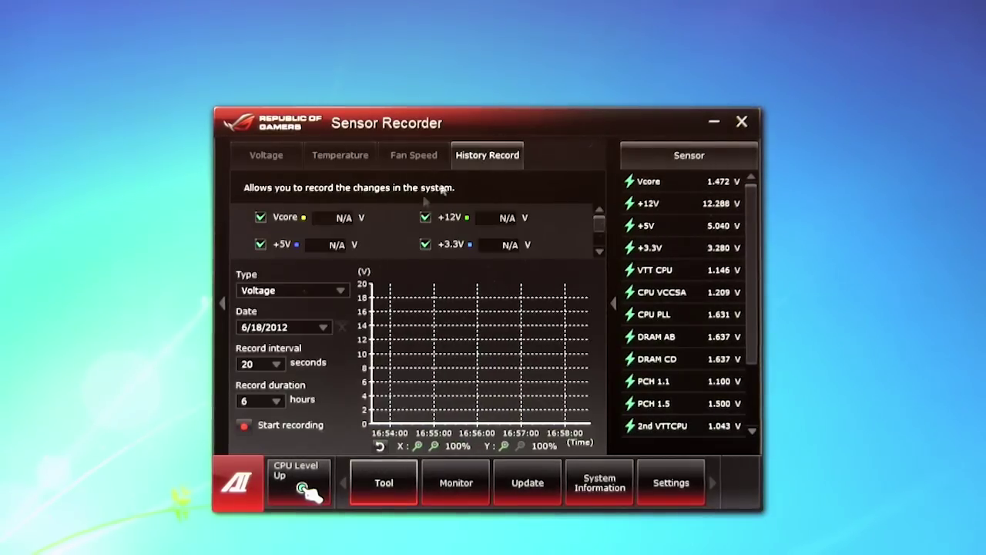
{"action": "left_click", "coordinate": [276, 365]}
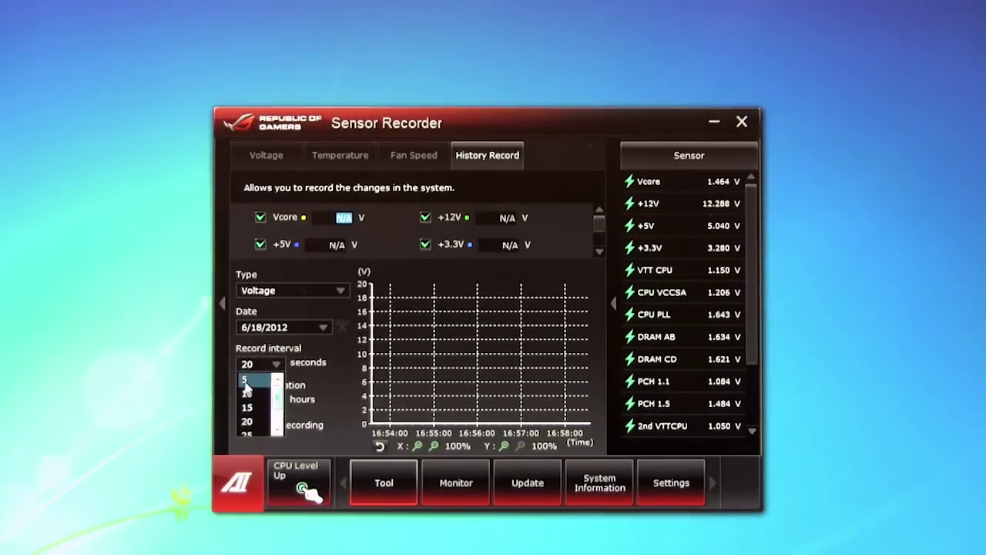
{"action": "left_click", "coordinate": [323, 379]}
{"action": "left_click", "coordinate": [276, 402]}
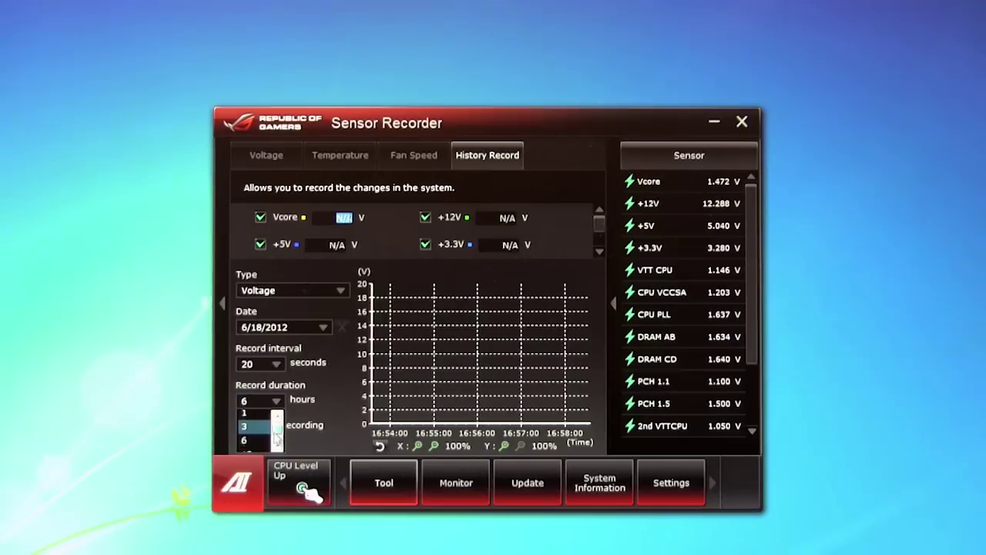
{"action": "scroll", "coordinate": [262, 430], "scroll_direction": "down", "scroll_amount": 2}
{"action": "left_click", "coordinate": [321, 388]}
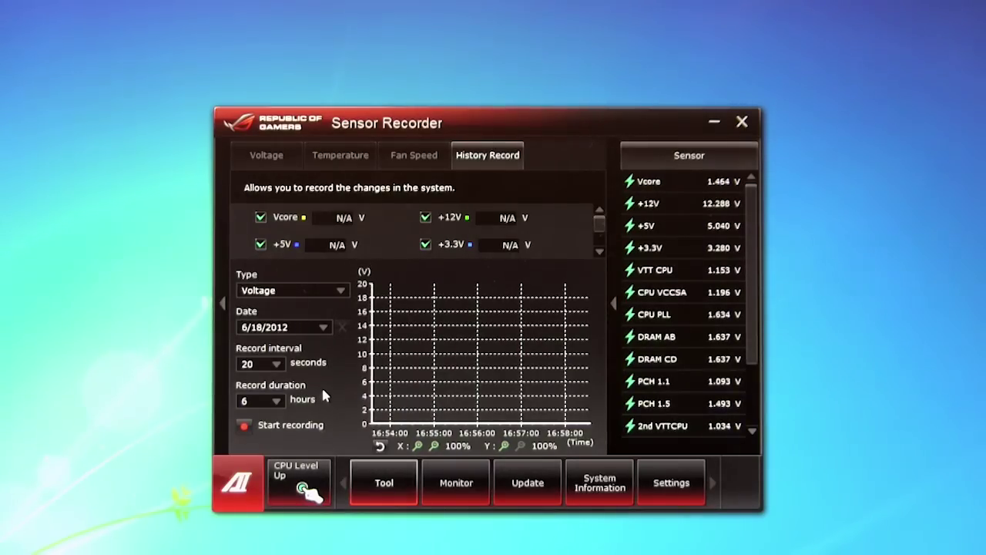
- Open Ai Charger+ and review its fast-charging page
{"action": "left_click", "coordinate": [384, 483]}
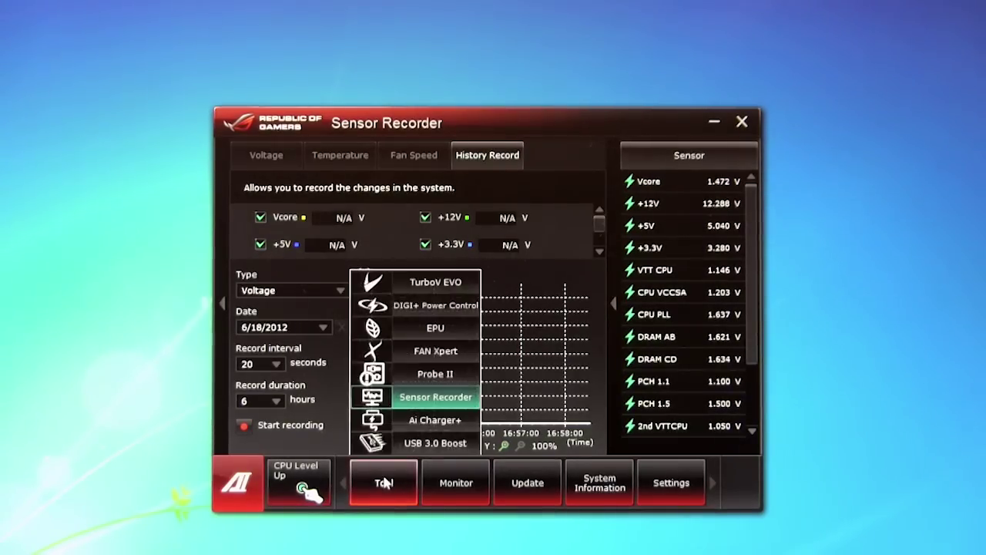
{"action": "left_click", "coordinate": [406, 422]}
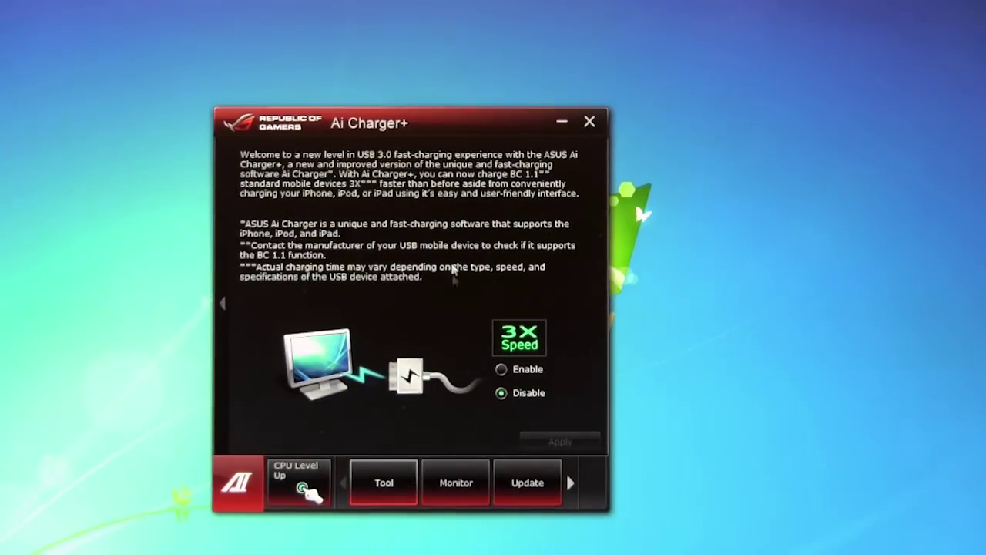
{"action": "left_click", "coordinate": [377, 481]}
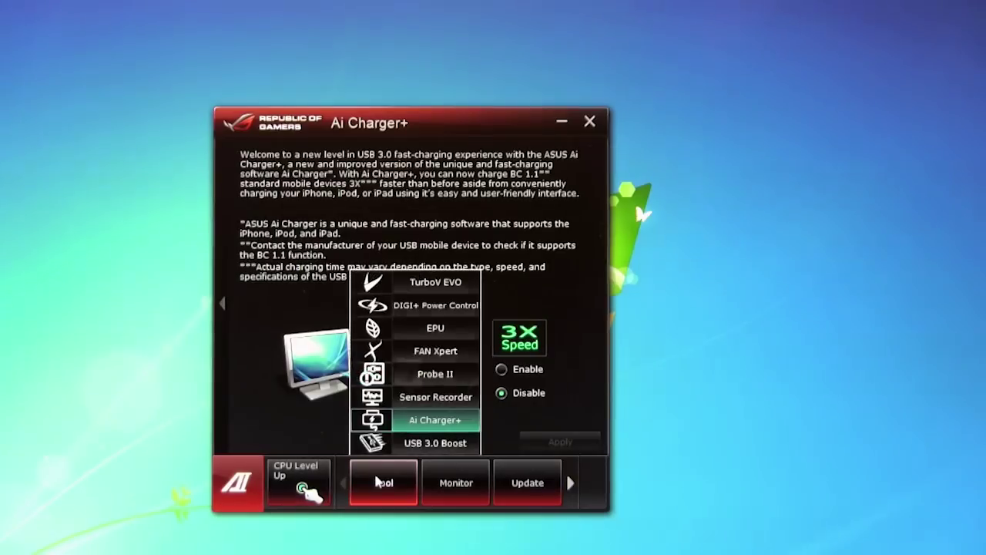
- In USB 3.0 Boost, set the Kingston DT HyperX 3.0 drive to Turbo and close AutoPlay
{"action": "left_click", "coordinate": [405, 445]}
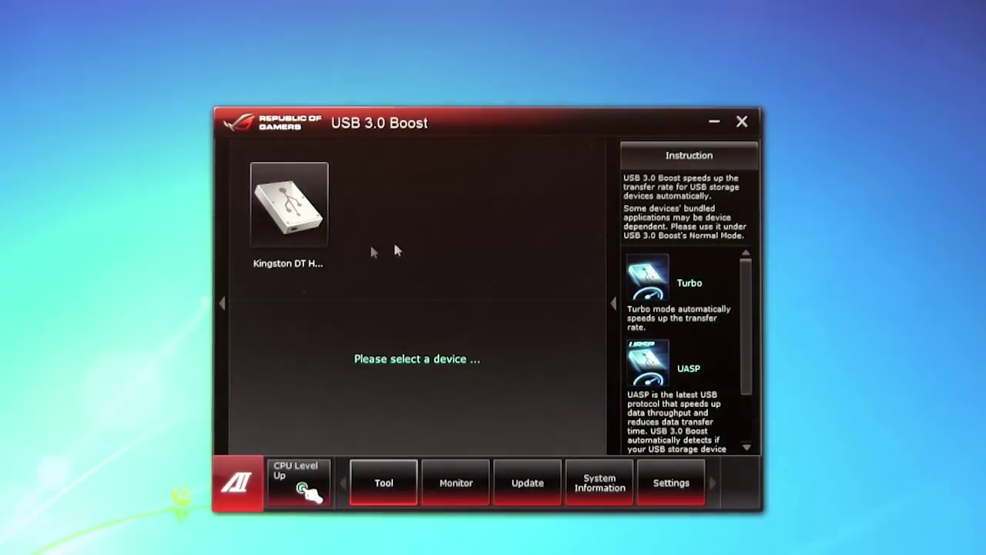
{"action": "left_click", "coordinate": [304, 224]}
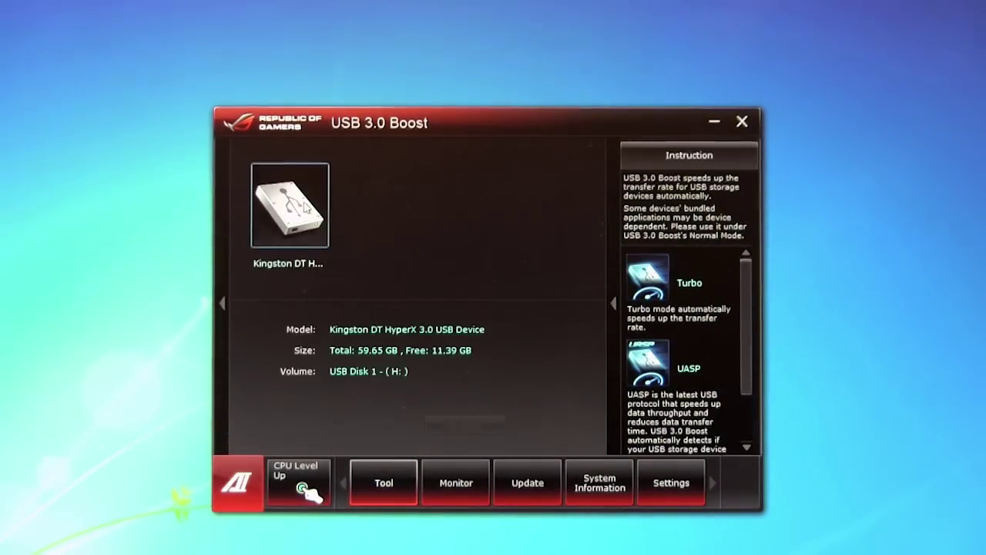
{"action": "left_click", "coordinate": [570, 426]}
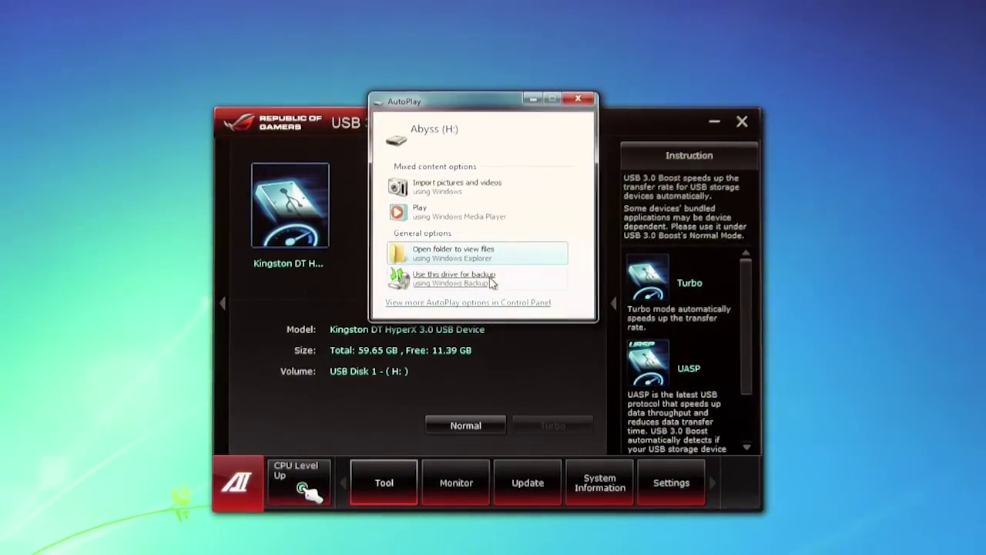
{"action": "left_click", "coordinate": [578, 99]}
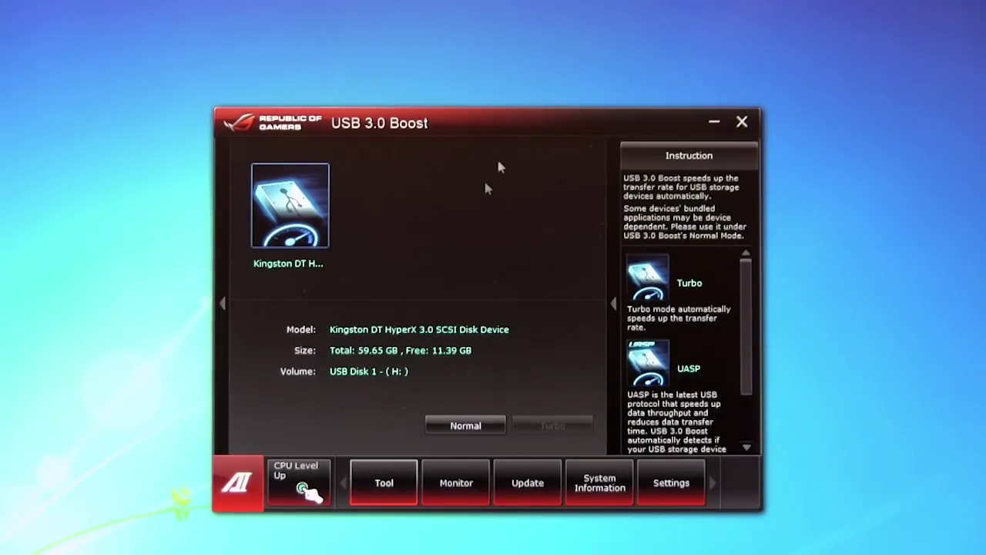
- Show the voltage sensor readings in the Monitor side panel, toggling between Instruction and Sensor
{"action": "left_click", "coordinate": [383, 479]}
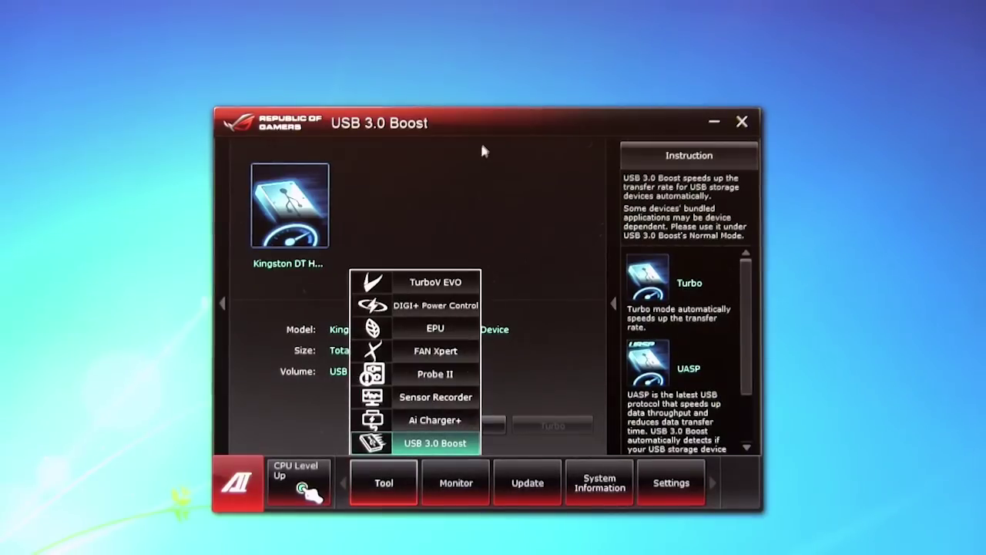
{"action": "left_click", "coordinate": [458, 482]}
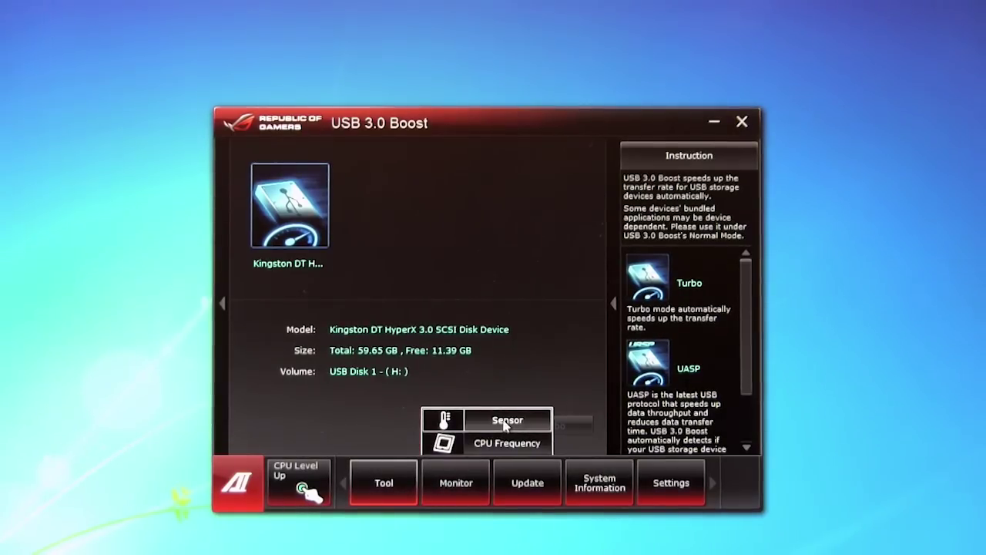
{"action": "left_click", "coordinate": [454, 485]}
{"action": "left_click", "coordinate": [474, 420]}
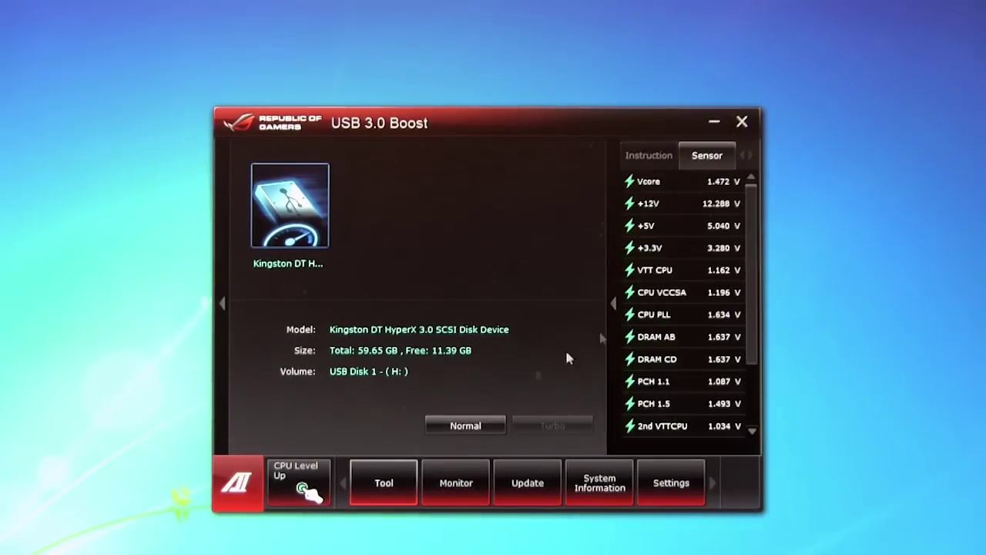
{"action": "left_click", "coordinate": [652, 154]}
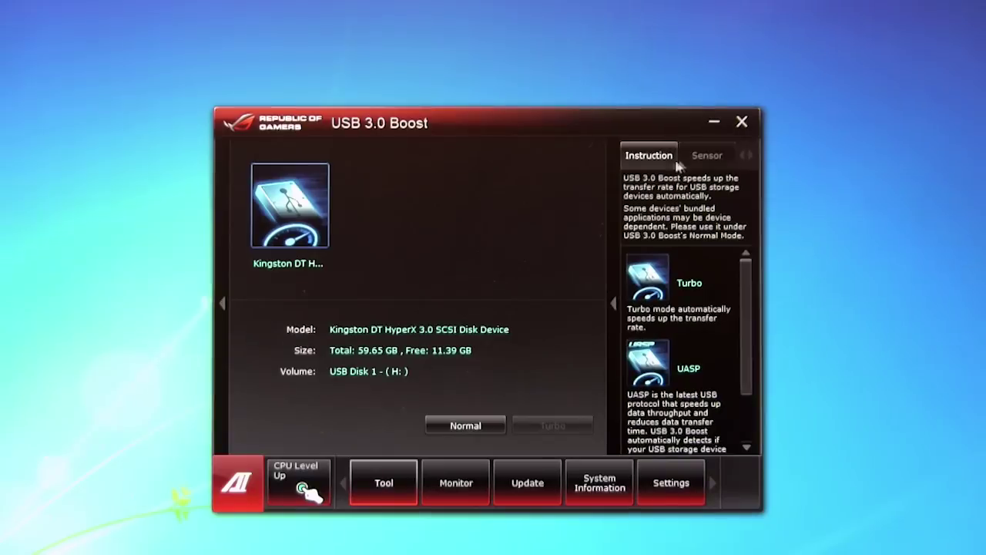
{"action": "left_click", "coordinate": [705, 155]}
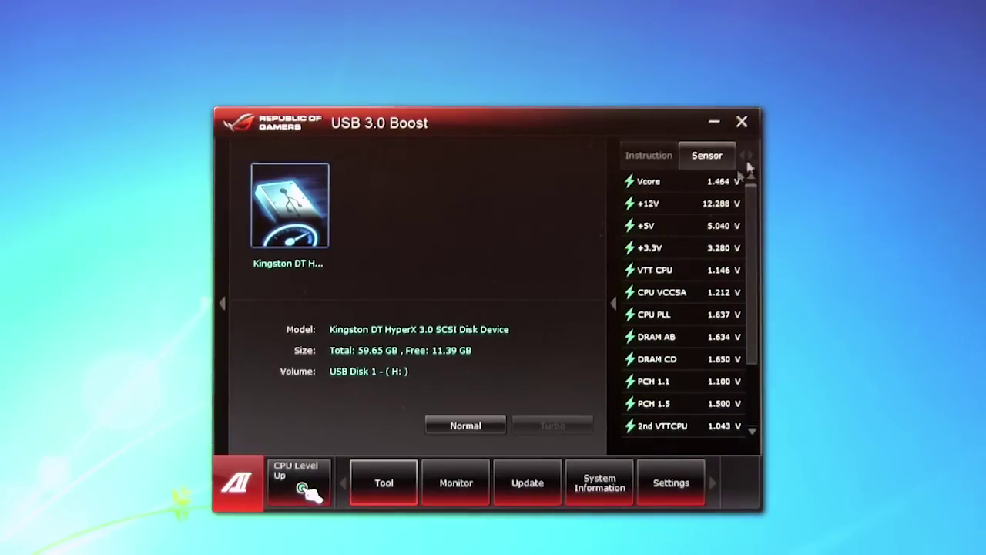
- Switch the side panel to CPU frequency and per-core usage readings
{"action": "left_click", "coordinate": [473, 486]}
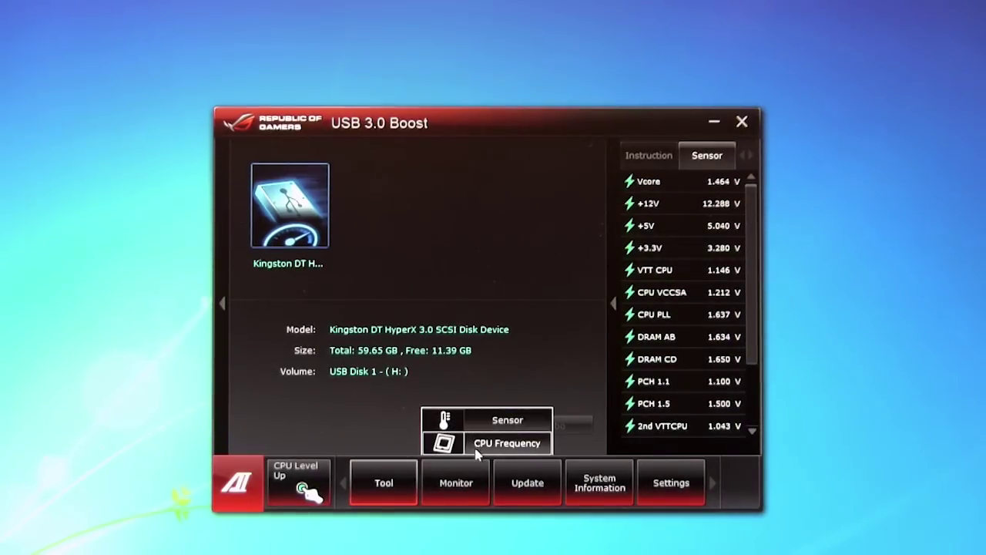
{"action": "left_click", "coordinate": [479, 446]}
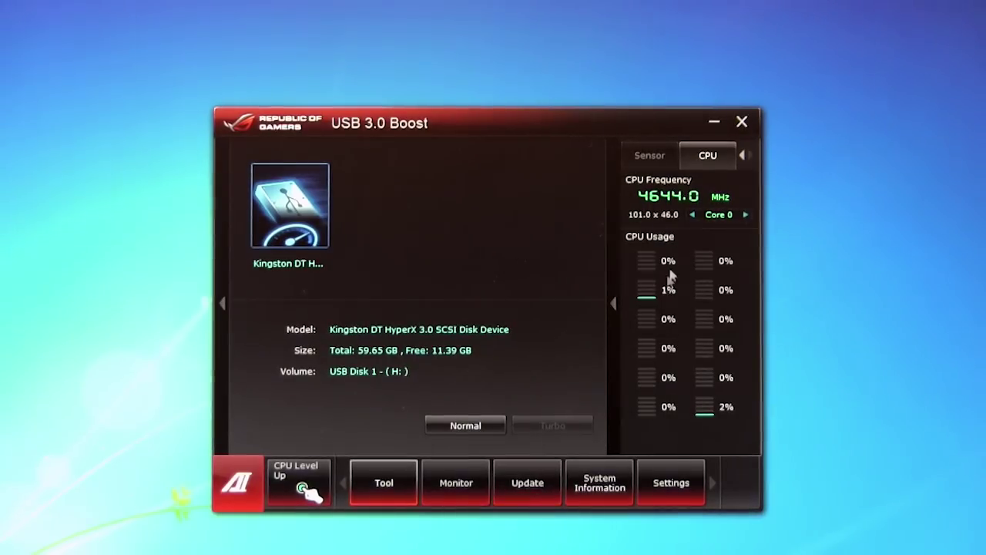
{"action": "left_click", "coordinate": [527, 484]}
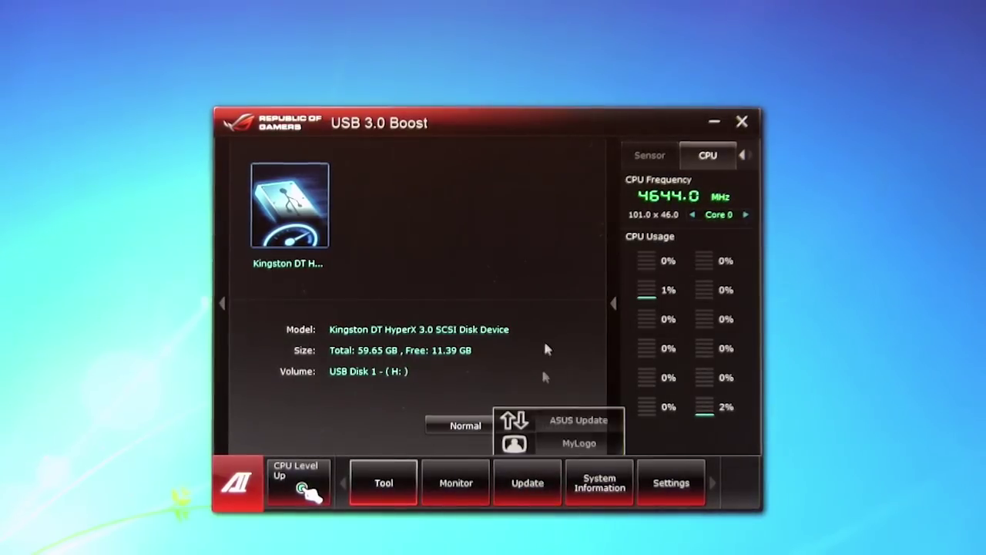
- Look over the ASUS Update BIOS choices, then open MyLogo to change the BIOS boot logo
{"action": "left_click", "coordinate": [568, 422]}
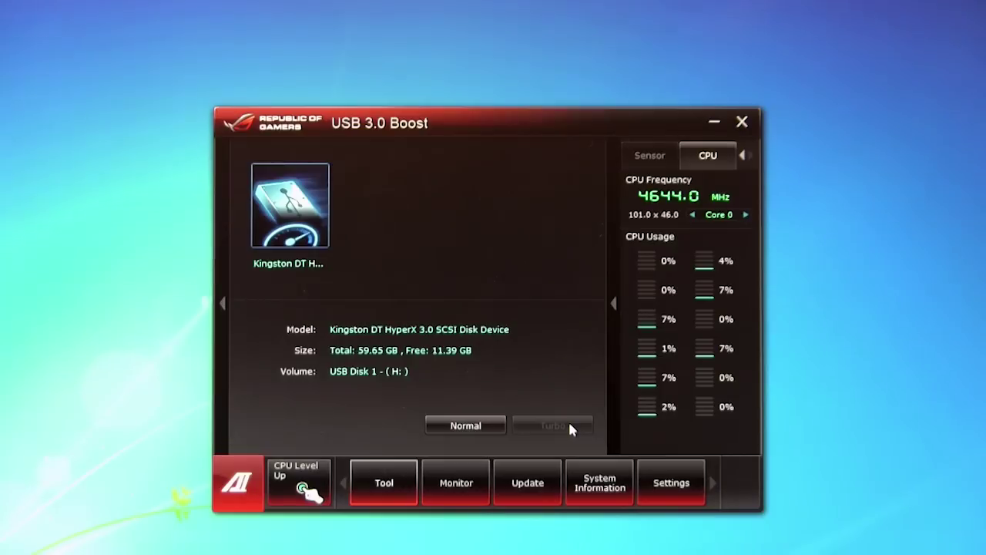
{"action": "left_click", "coordinate": [570, 425]}
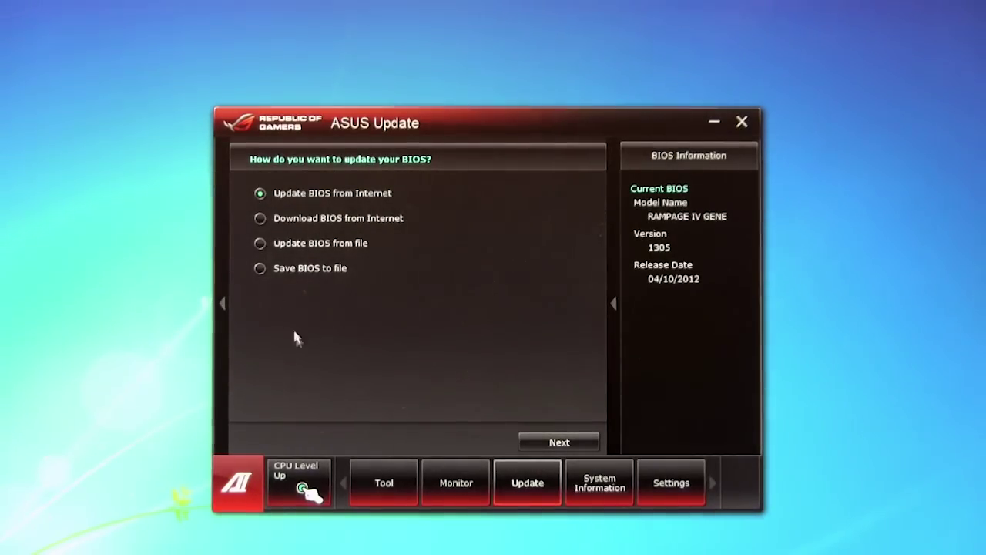
{"action": "left_click", "coordinate": [514, 485]}
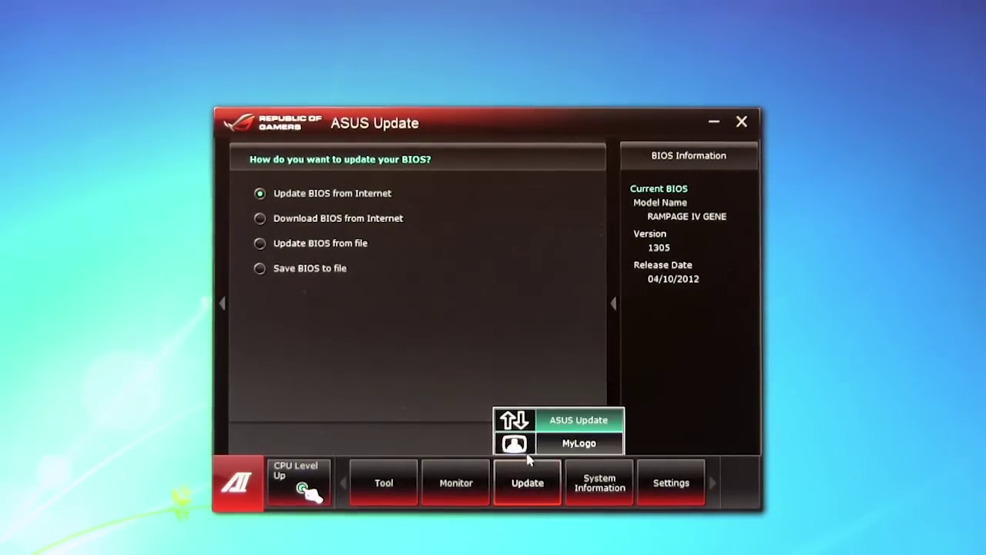
{"action": "left_click", "coordinate": [513, 414]}
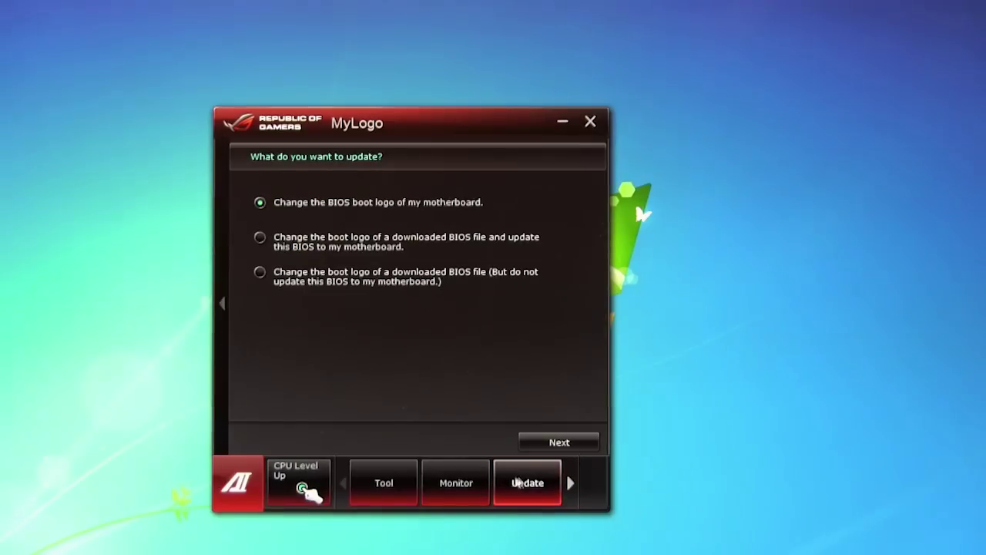
- Open System Information and view the motherboard and processor/cache details
{"action": "left_click", "coordinate": [571, 484]}
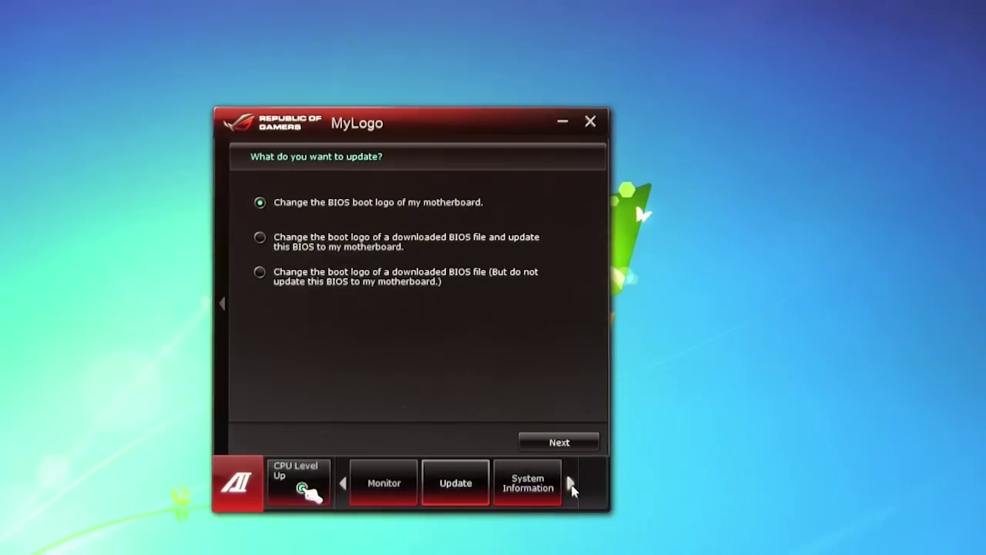
{"action": "left_click", "coordinate": [528, 482]}
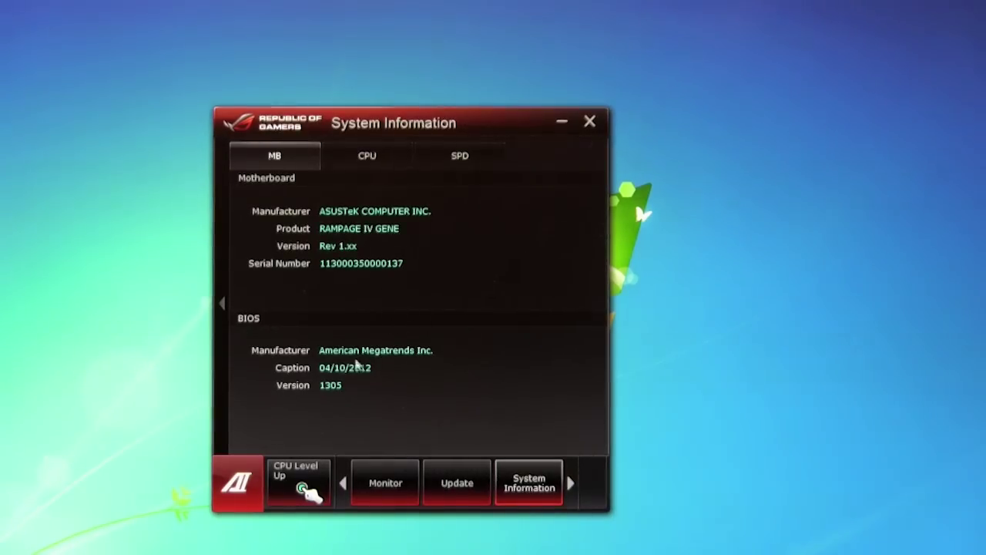
{"action": "left_click", "coordinate": [373, 156]}
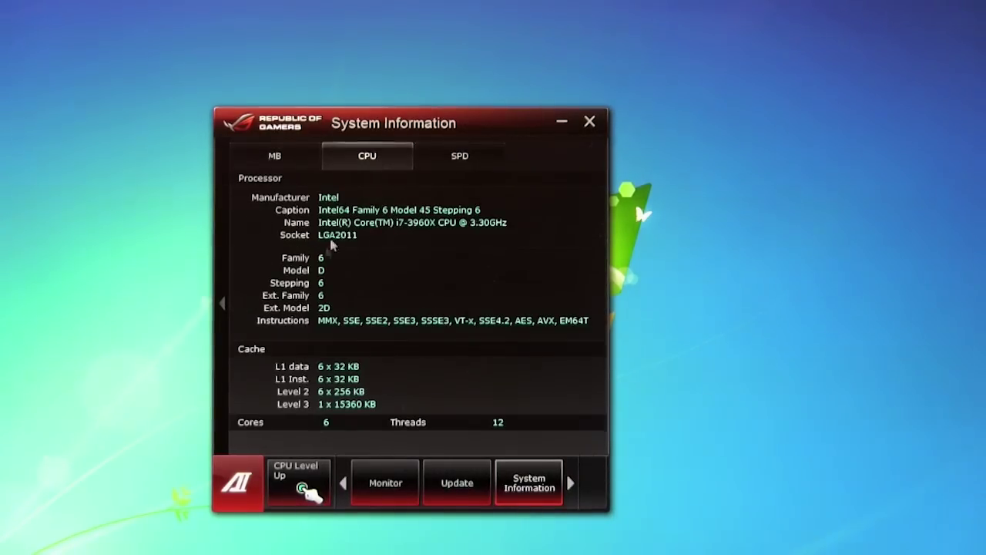
- Show the memory SPD page and browse the DIMM module list
{"action": "left_click", "coordinate": [462, 162]}
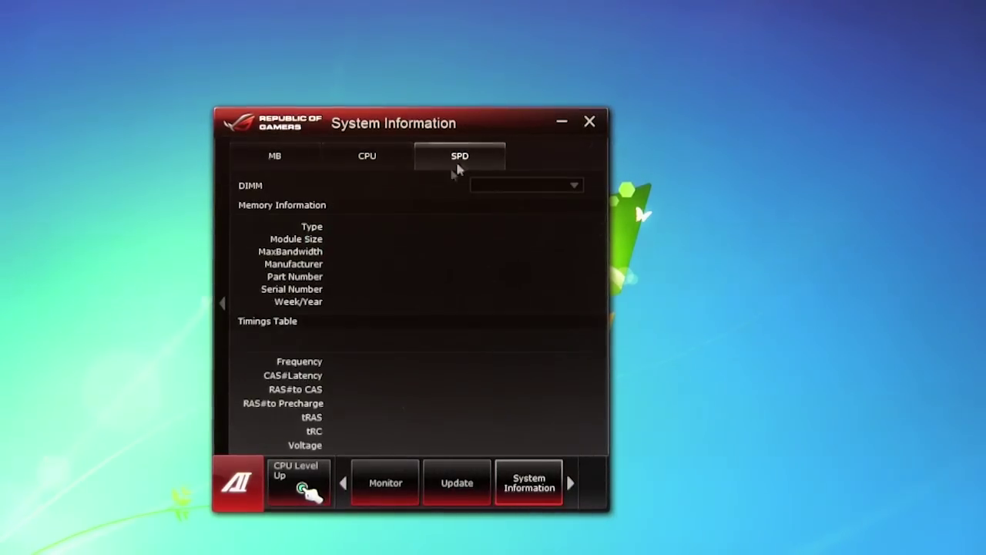
{"action": "left_click", "coordinate": [571, 185]}
{"action": "left_click", "coordinate": [524, 208]}
{"action": "left_click", "coordinate": [570, 181]}
{"action": "left_click", "coordinate": [555, 203]}
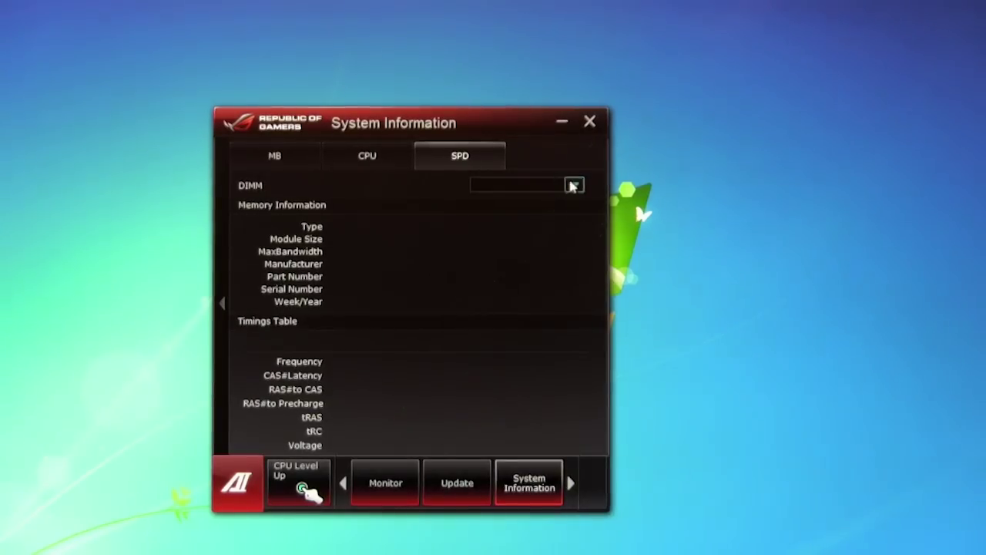
{"action": "left_click", "coordinate": [570, 482]}
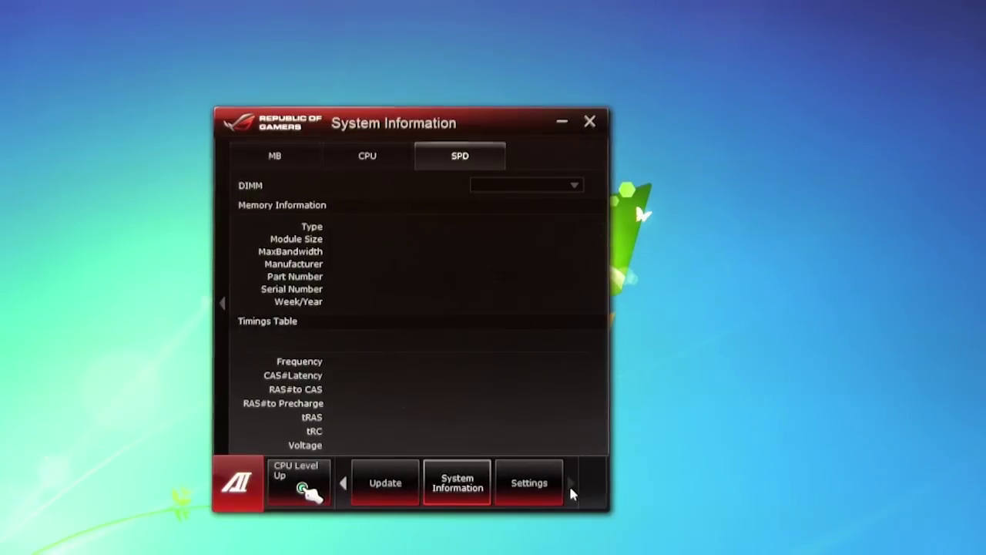
- Untick EPU and Ai Charger+ in Settings, apply, and restart the suite
{"action": "left_click", "coordinate": [529, 482]}
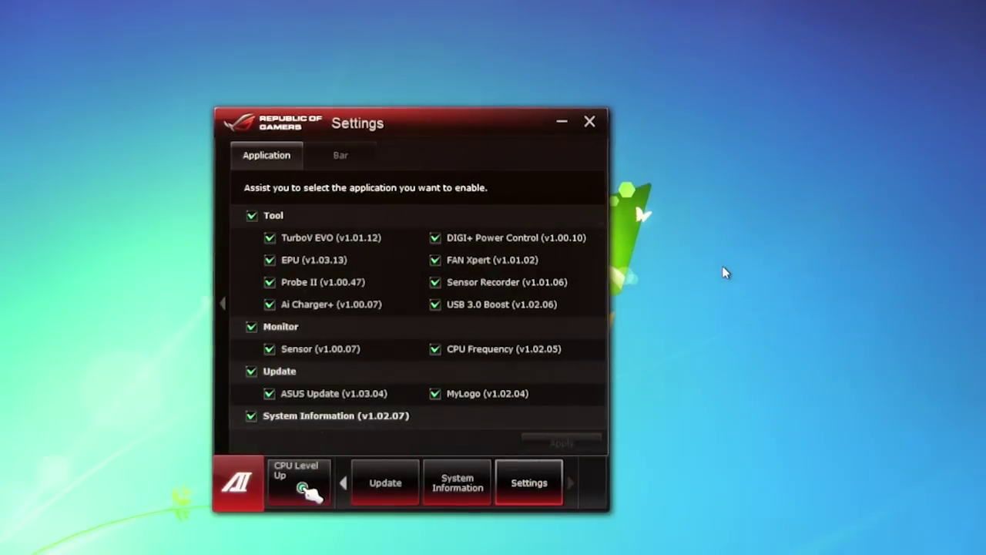
{"action": "left_click", "coordinate": [269, 259]}
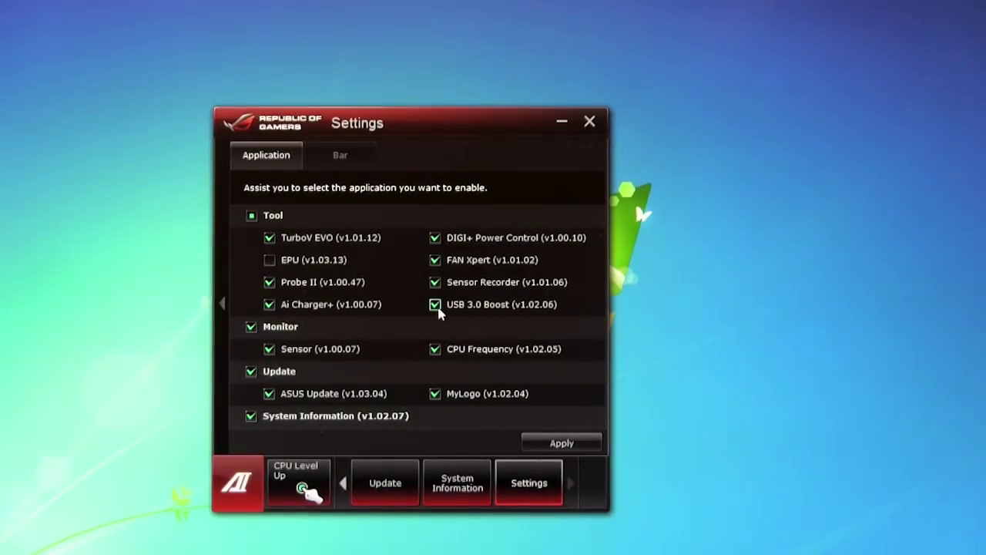
{"action": "left_click", "coordinate": [269, 304]}
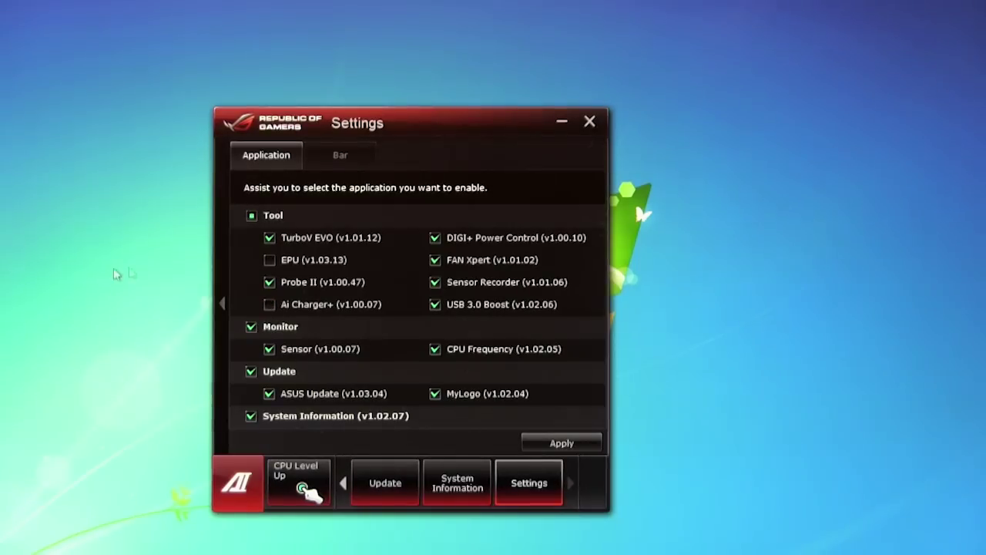
{"action": "left_click", "coordinate": [562, 443]}
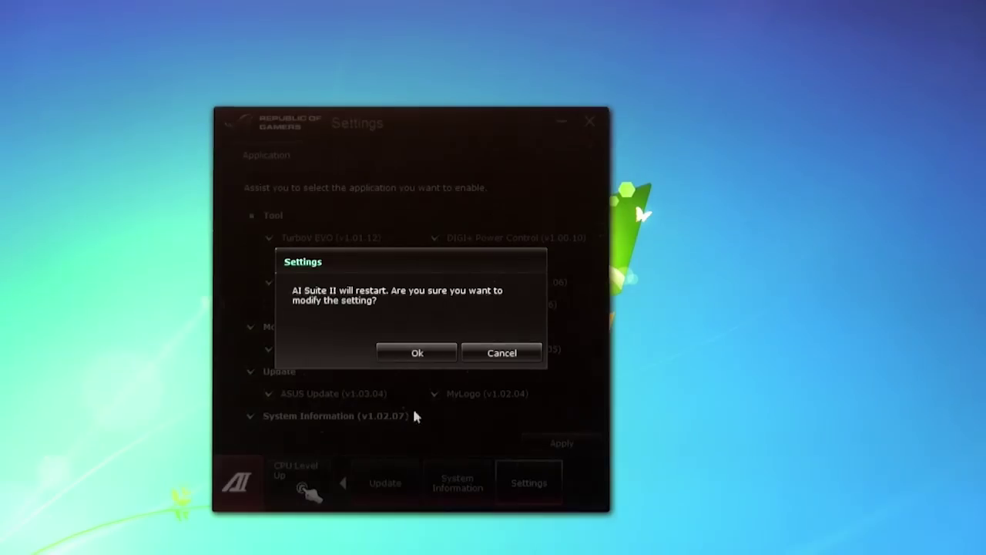
{"action": "left_click", "coordinate": [436, 352]}
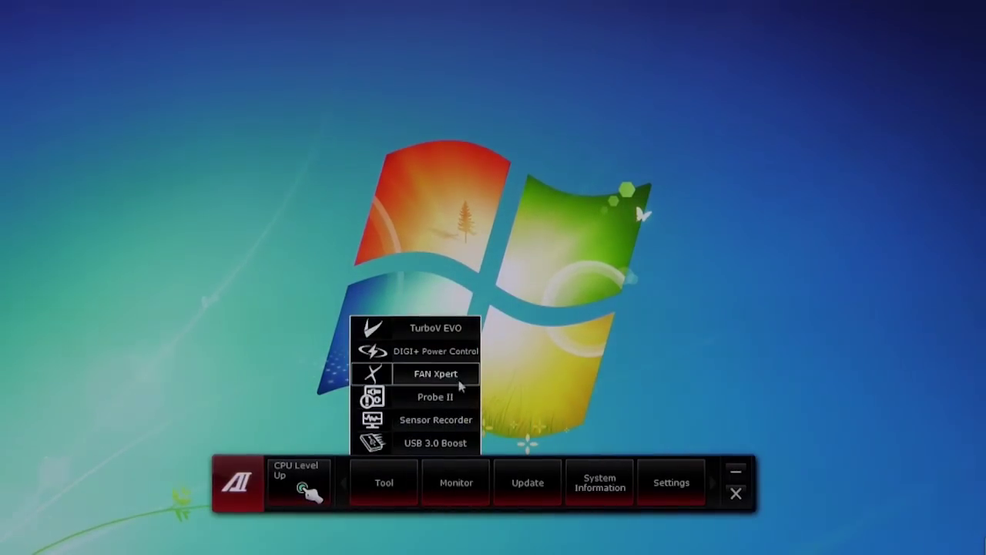
- Reopen Settings and re-tick Ai Charger+ and EPU
{"action": "left_click", "coordinate": [664, 478]}
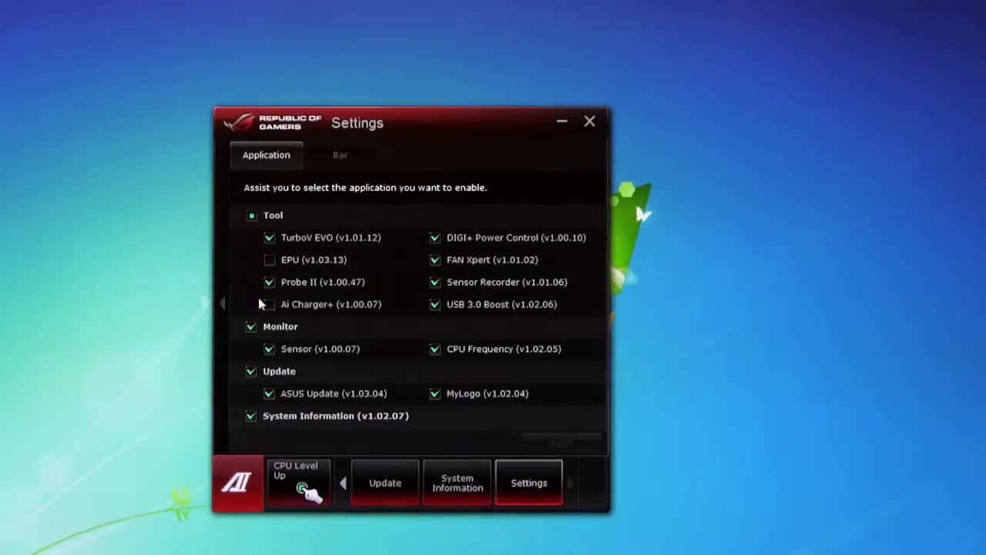
{"action": "left_click", "coordinate": [269, 305]}
{"action": "left_click", "coordinate": [269, 259]}
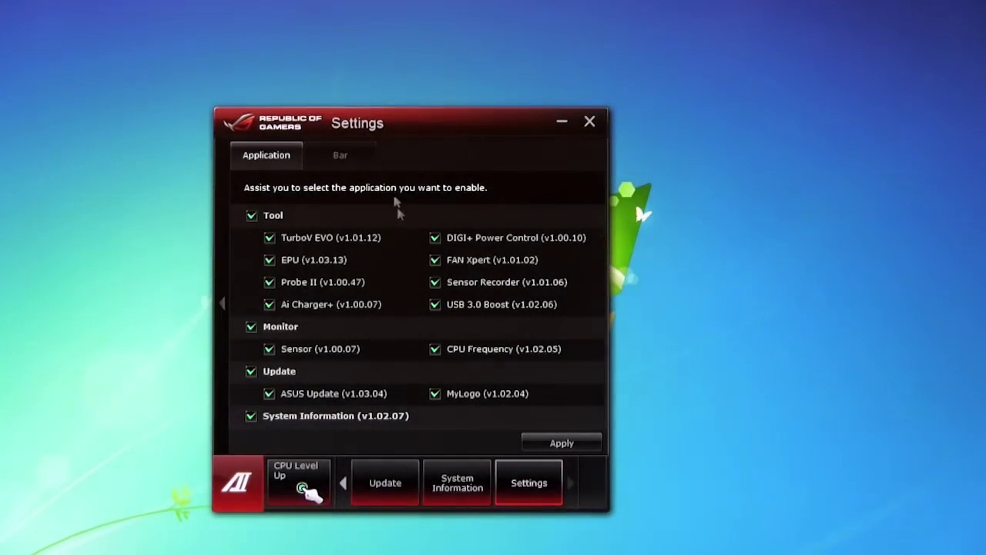
{"action": "left_click", "coordinate": [345, 157]}
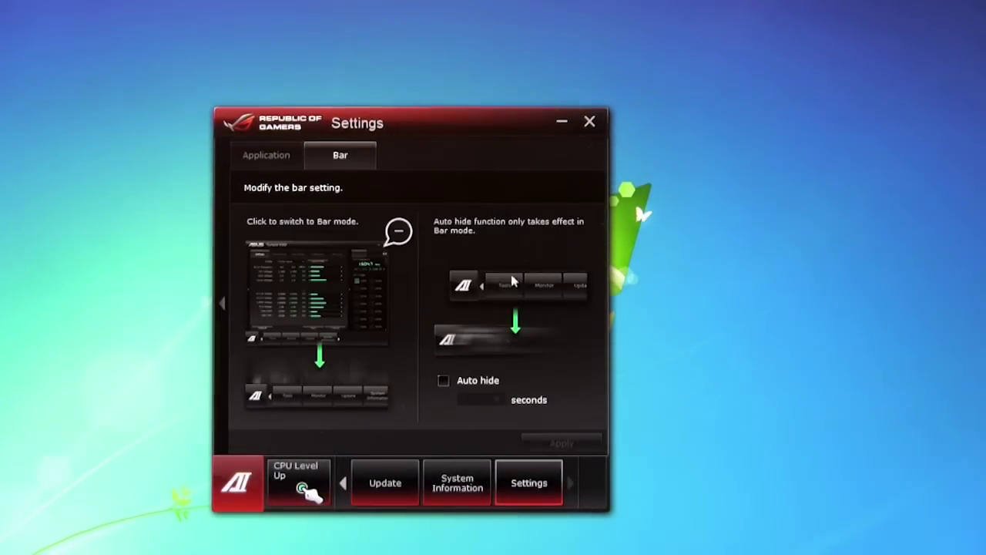
{"action": "left_click", "coordinate": [444, 382]}
{"action": "left_click", "coordinate": [493, 399]}
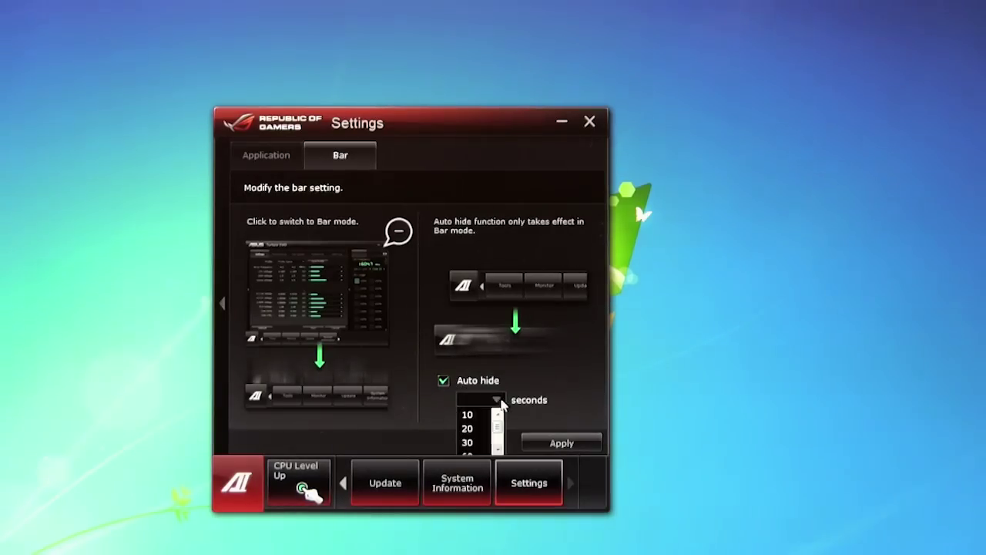
{"action": "left_click", "coordinate": [445, 383]}
{"action": "left_click", "coordinate": [443, 381]}
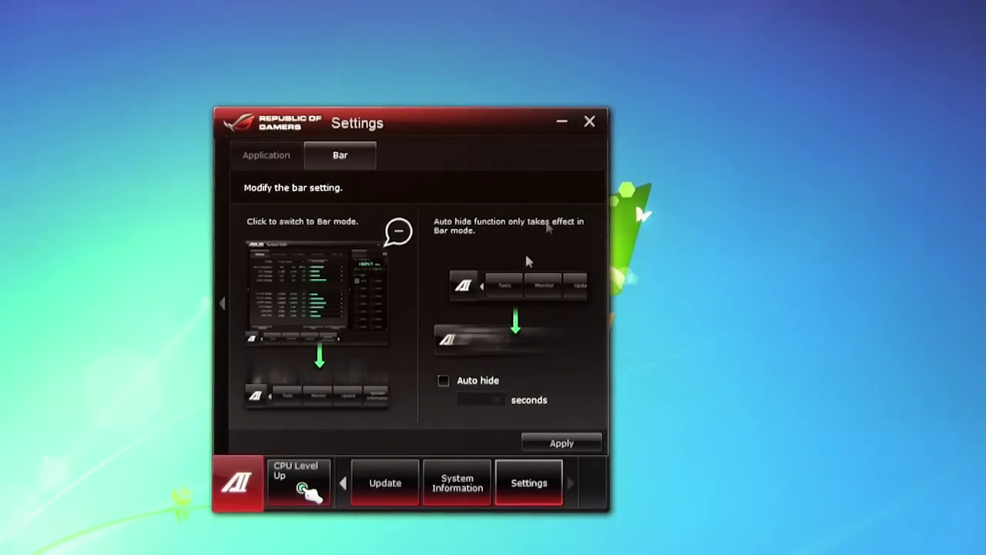
{"action": "left_click", "coordinate": [285, 154]}
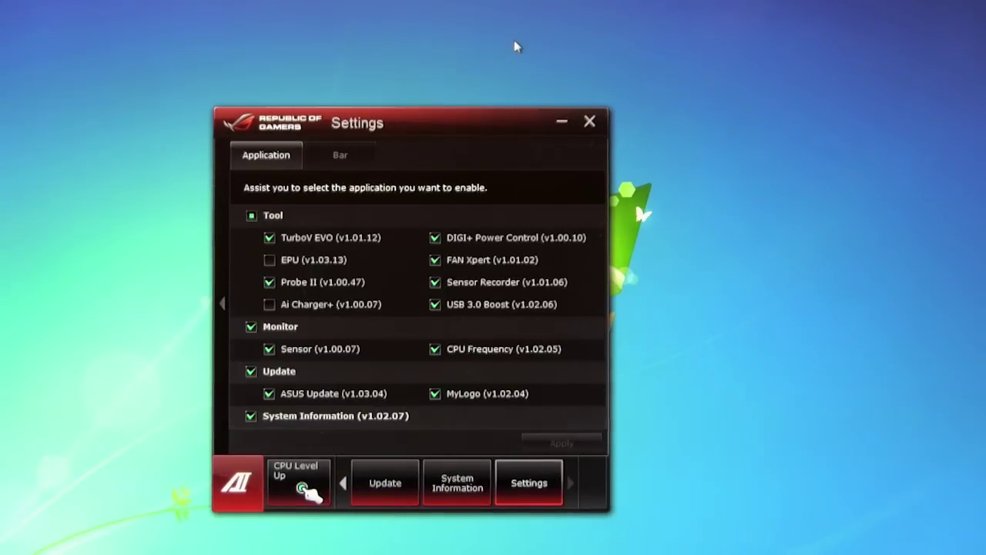